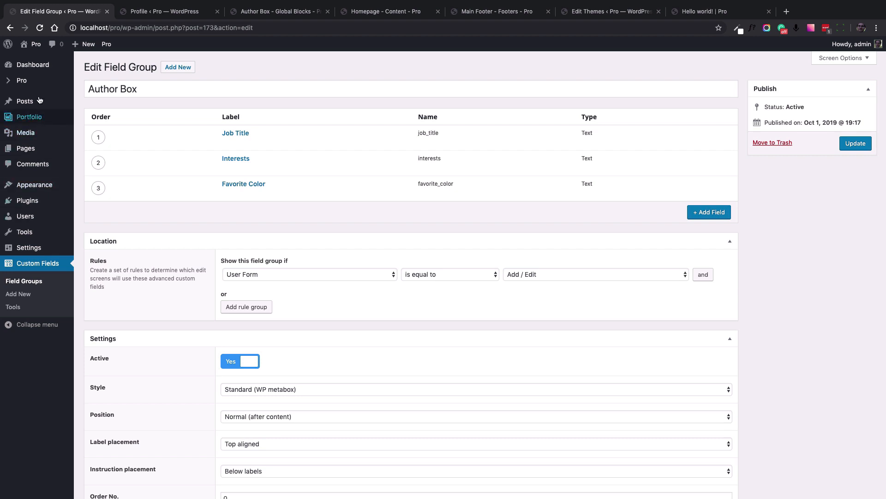
Examine the Author Box field group's title, its custom fields and its location rule
mouse_move(37, 84)
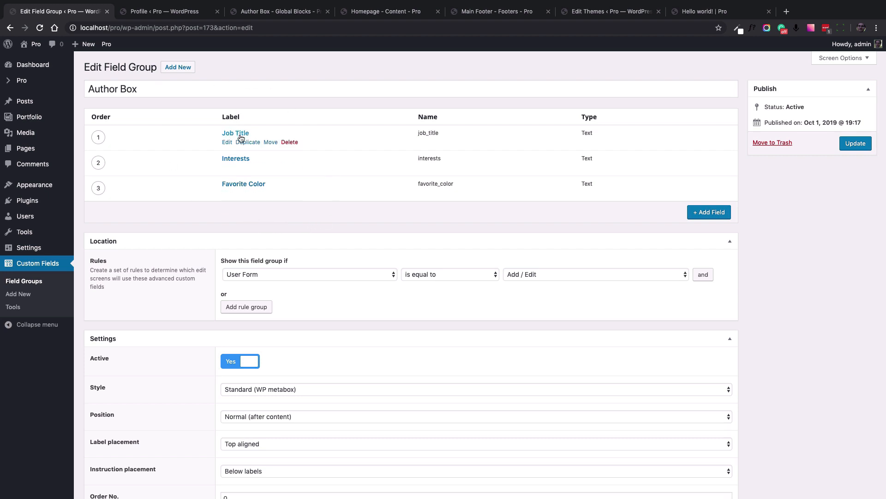
mouse_move(249, 188)
triple_click(129, 90)
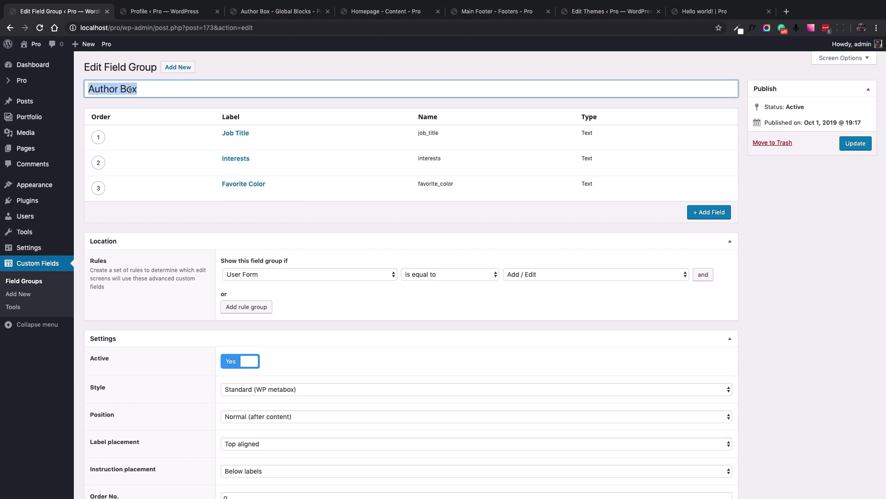
click(162, 106)
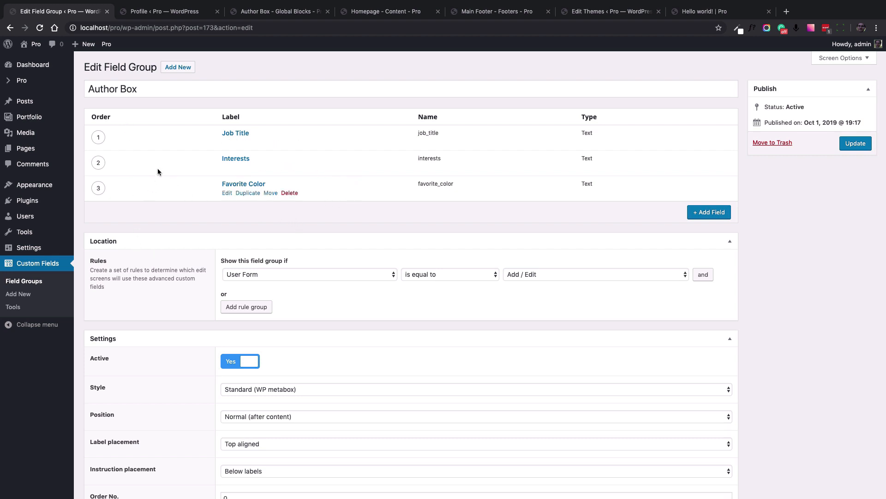
triple_click(109, 90)
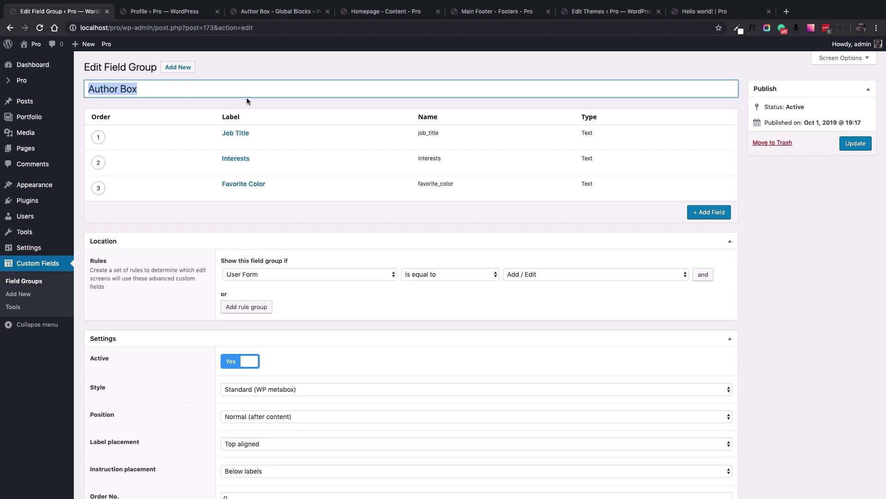
click(271, 106)
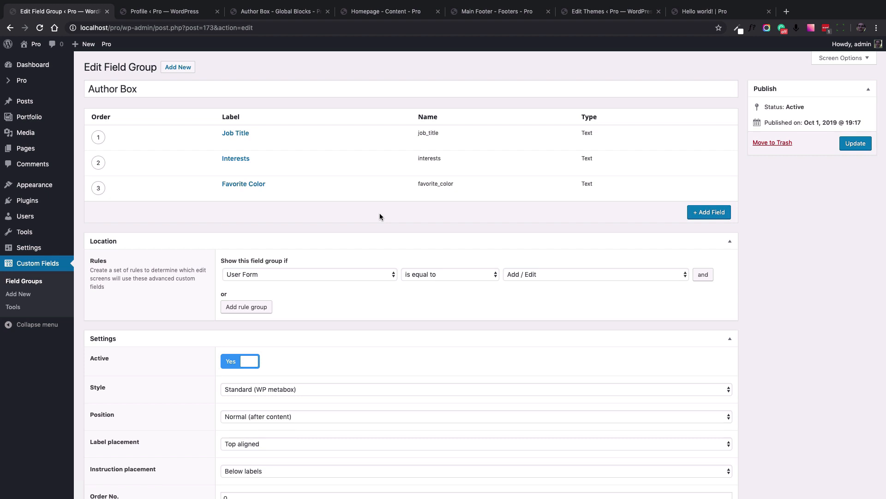
scroll(313, 223, down, 1)
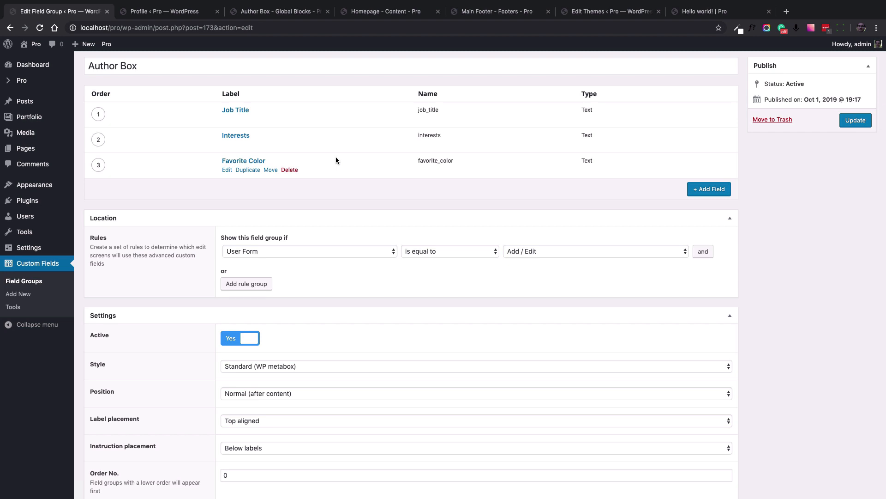
Review the user profile page down to the Author Box section with the Job Title, Interests and Favorite Color fields
click(169, 14)
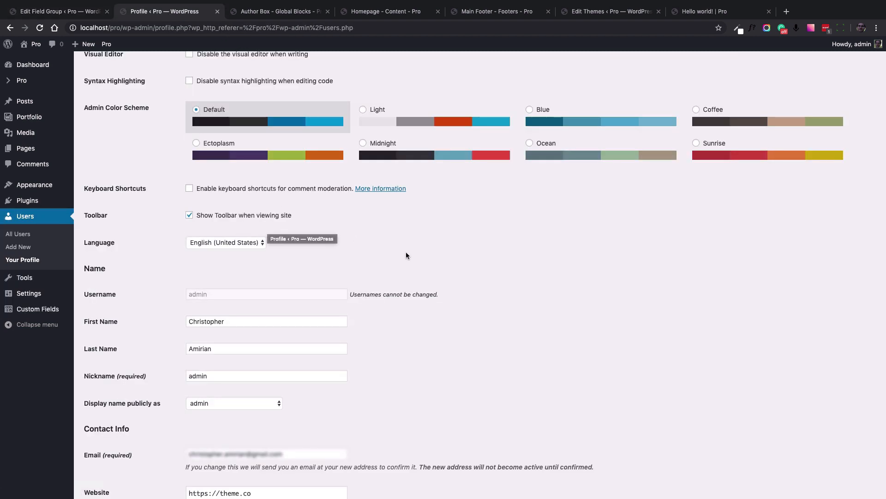
scroll(405, 255, up, 3)
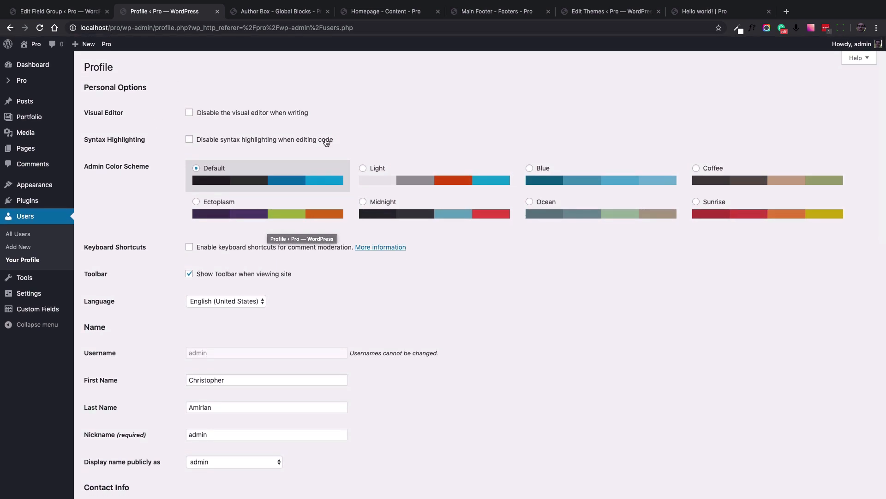
scroll(368, 166, down, 3)
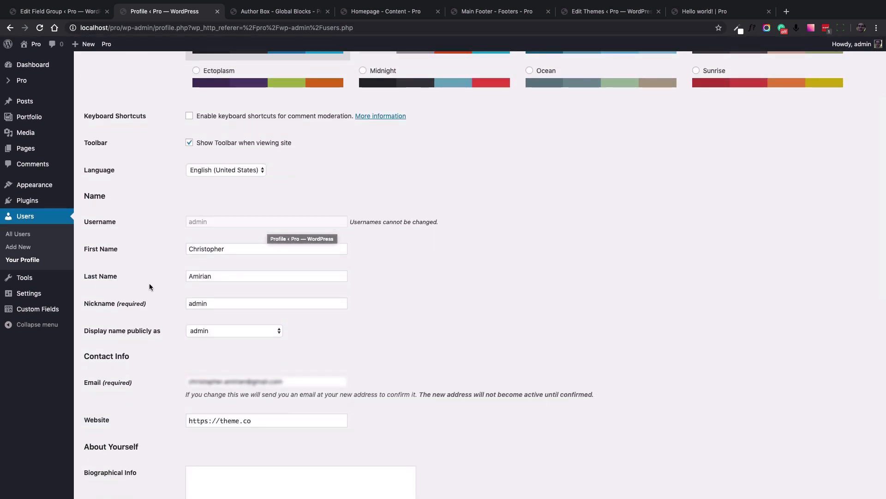
scroll(251, 299, down, 3)
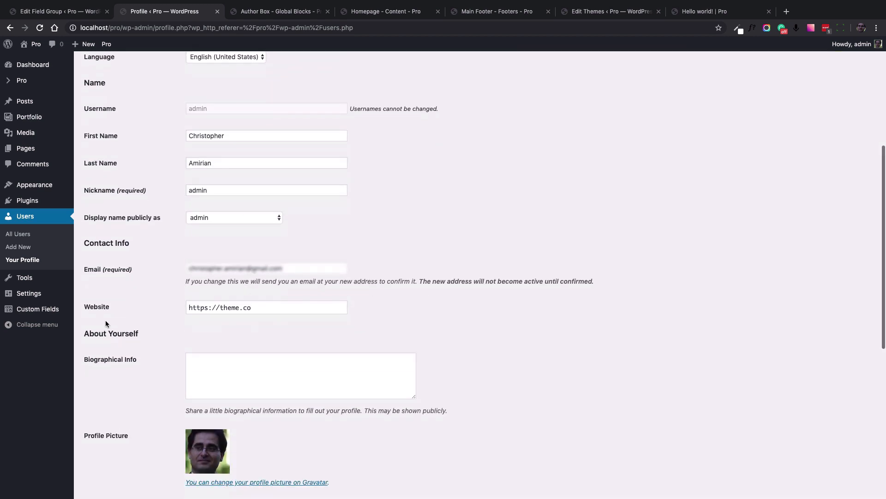
scroll(256, 332, down, 2)
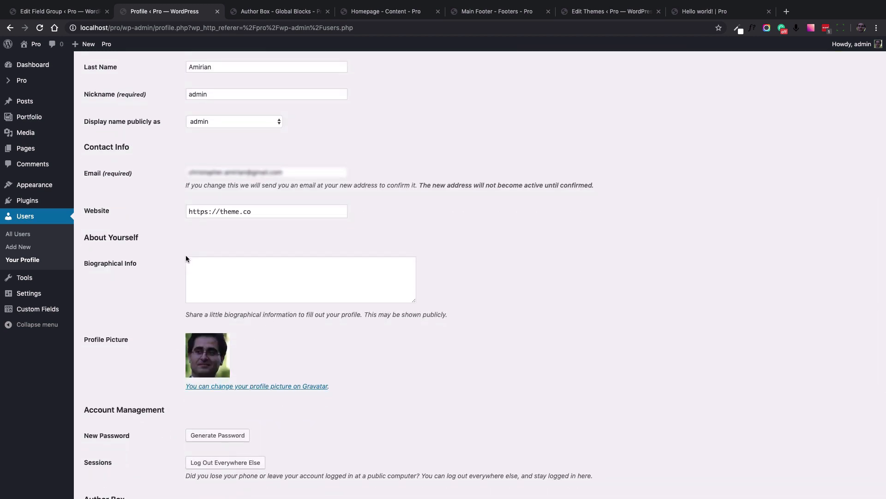
scroll(411, 294, down, 6)
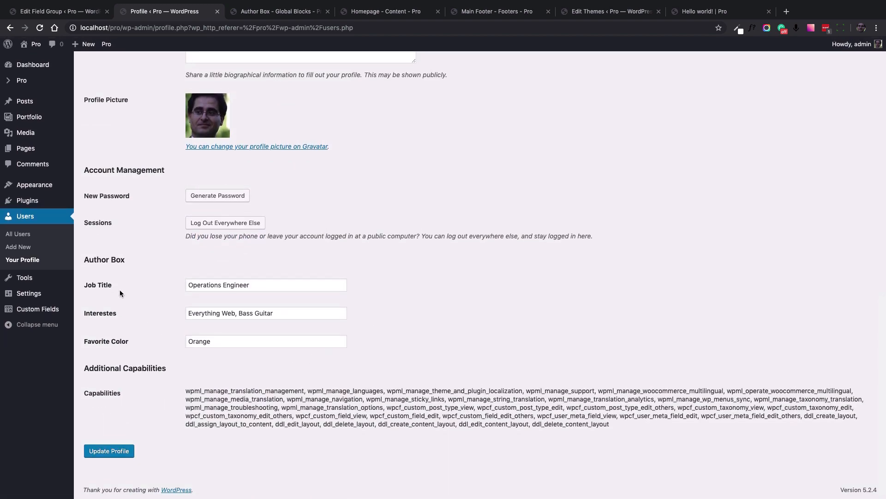
triple_click(94, 257)
click(440, 350)
triple_click(290, 284)
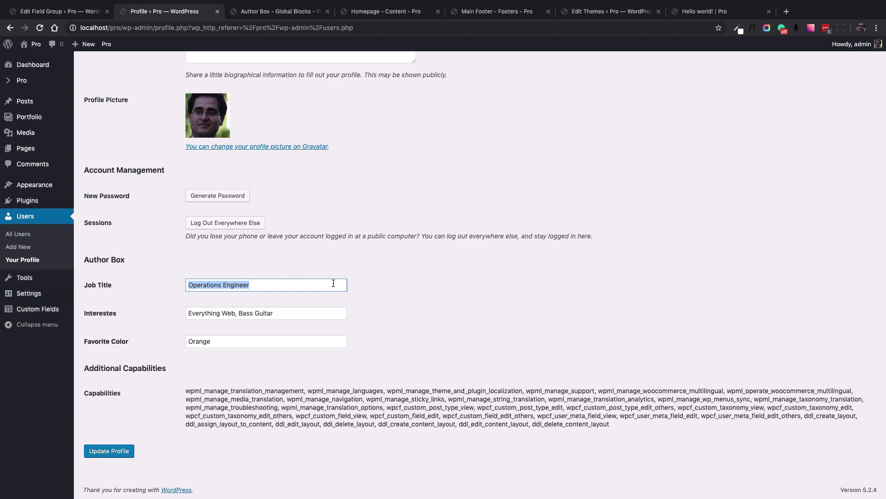
click(362, 265)
scroll(362, 264, up, 3)
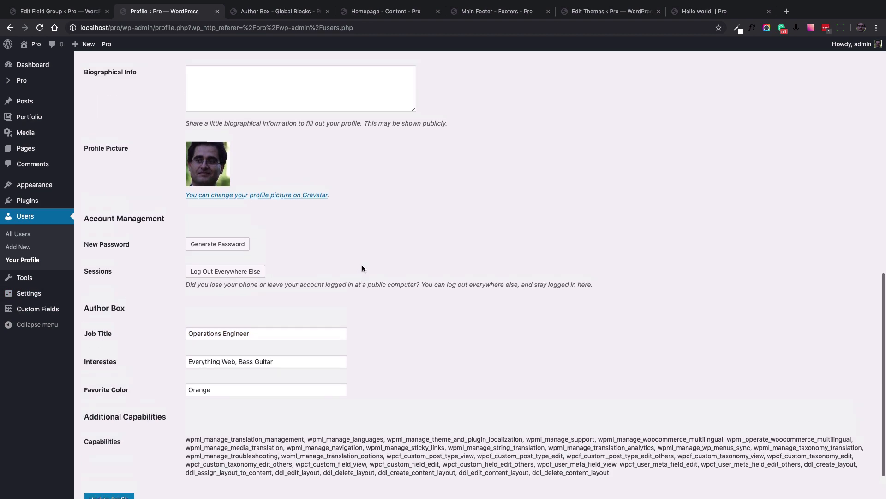
scroll(362, 267, down, 3)
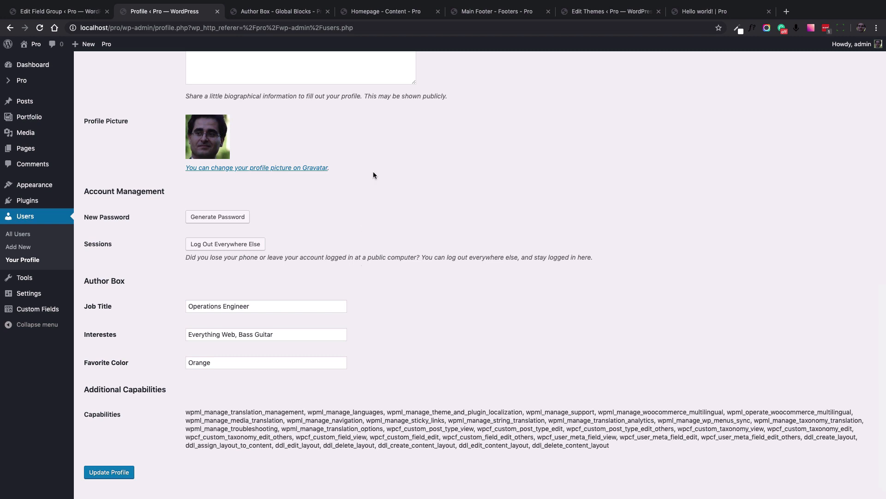
In the Author Box global block, remove the sample photo from the image element's source
click(276, 11)
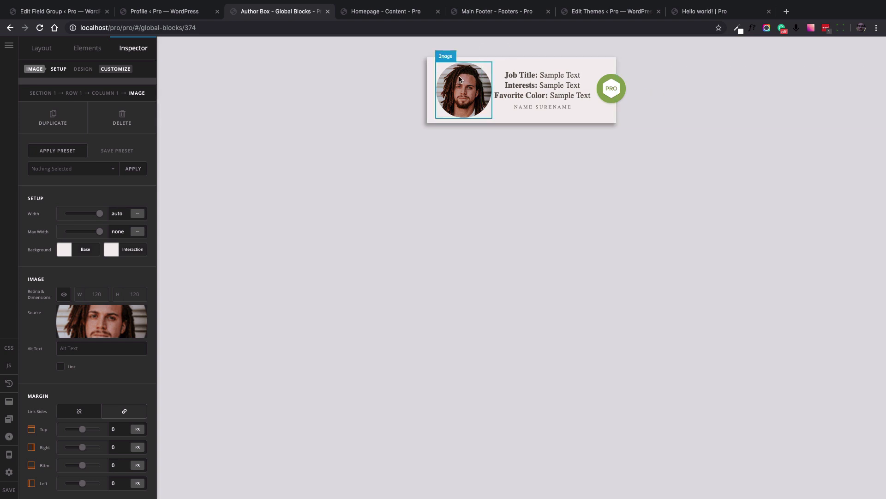
click(547, 69)
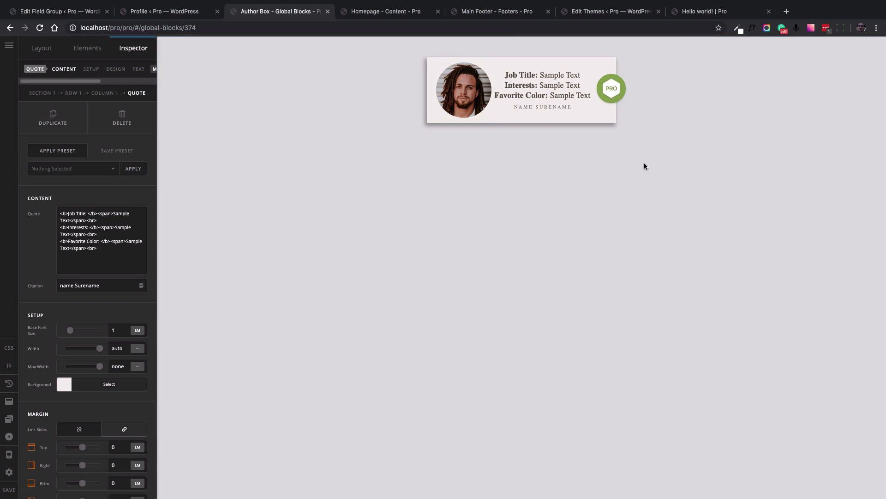
click(453, 96)
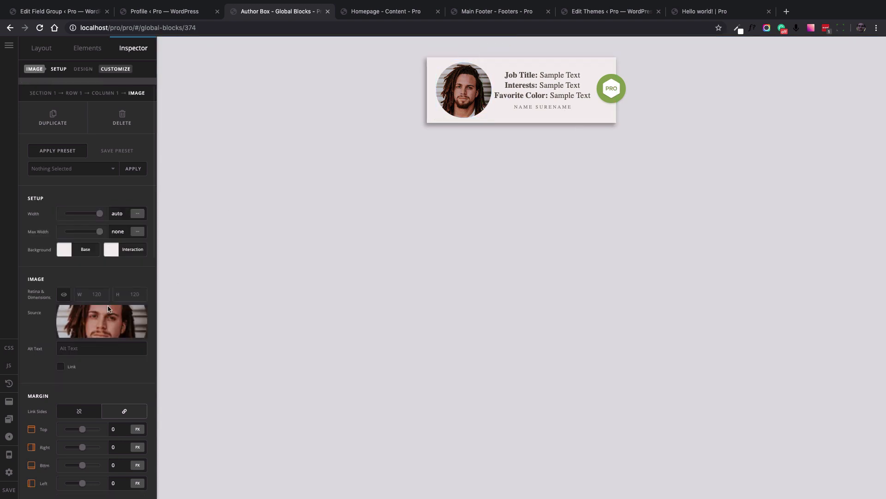
click(102, 322)
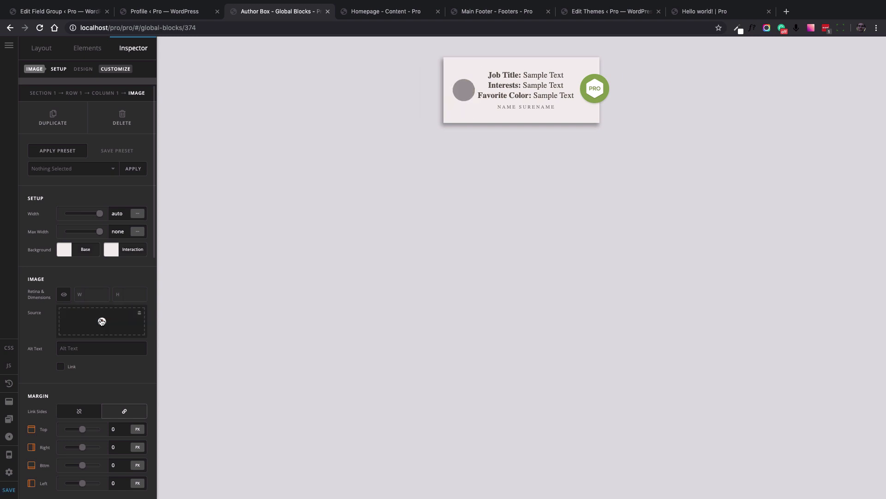
Set the image source to the User Gravatar URL dynamic content for Current User
click(139, 314)
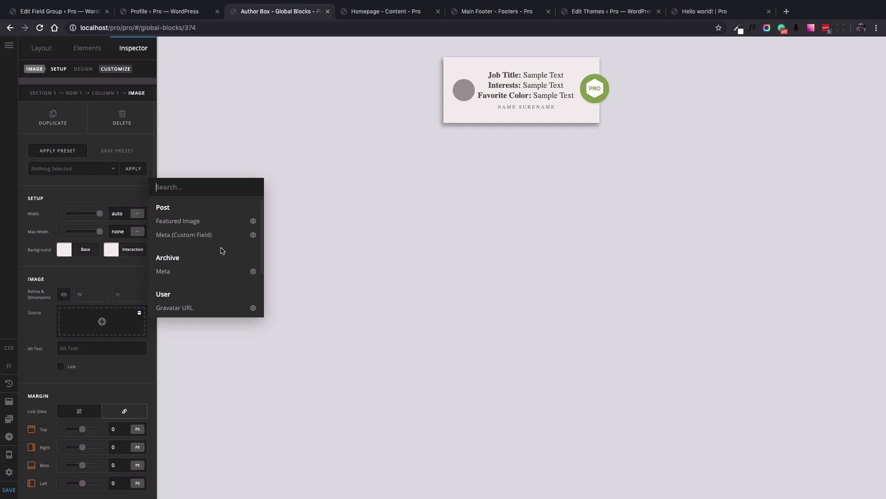
scroll(216, 236, down, 2)
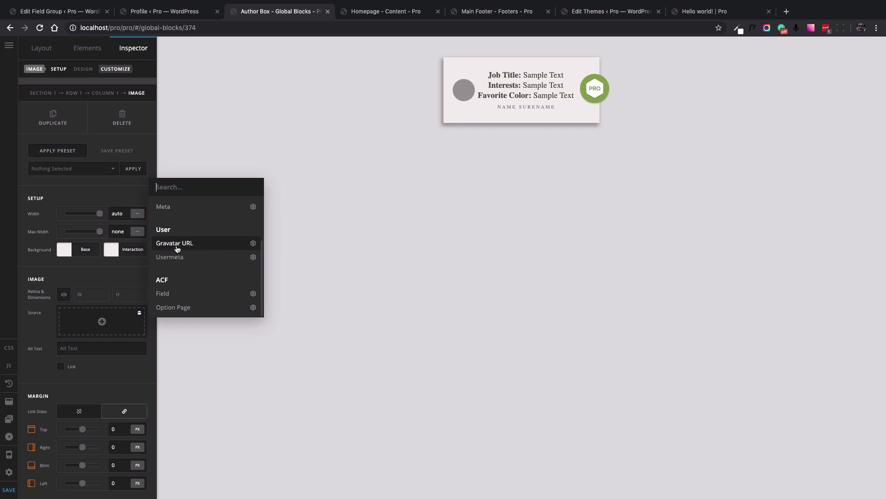
click(254, 243)
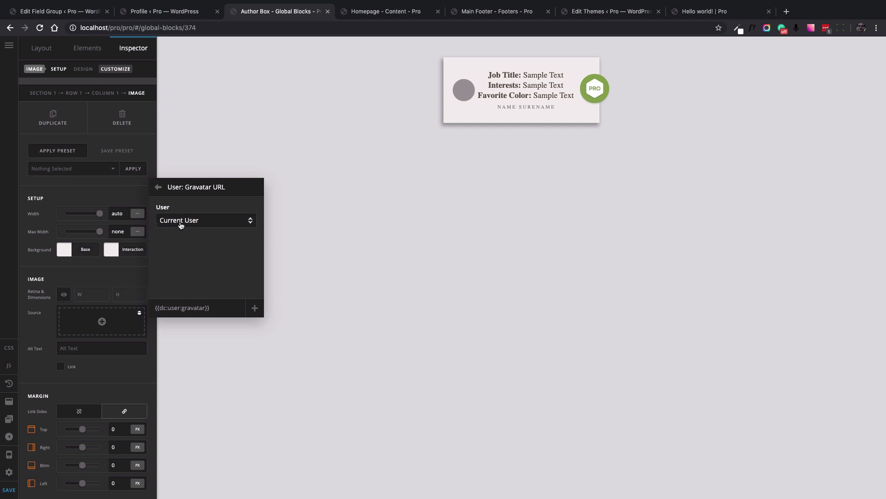
click(254, 310)
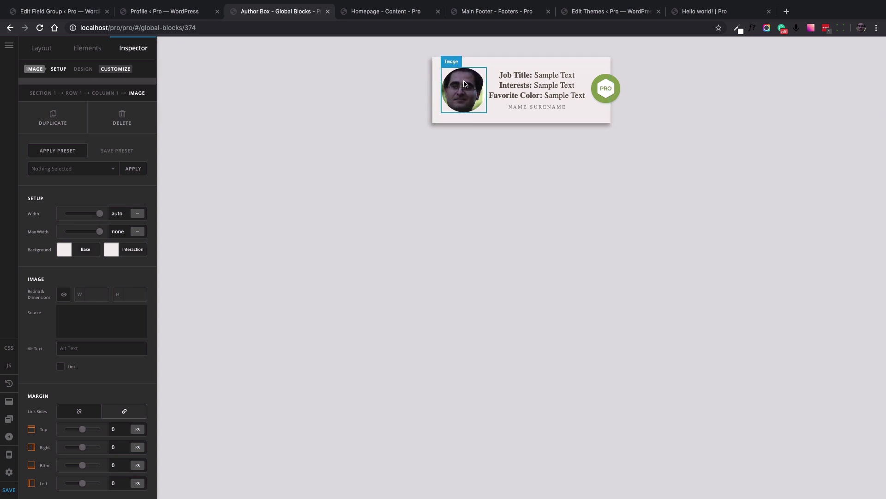
Open the quote element's content in the HTML editor and check the Job Title sample text
click(543, 93)
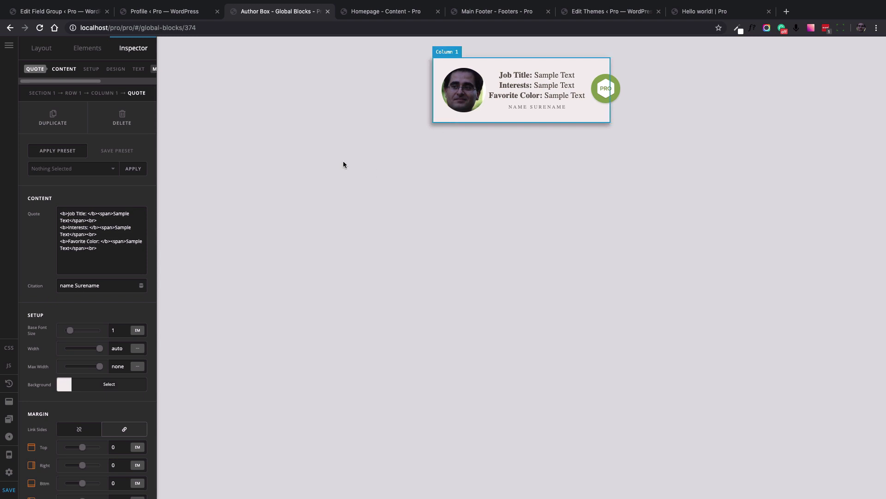
click(87, 231)
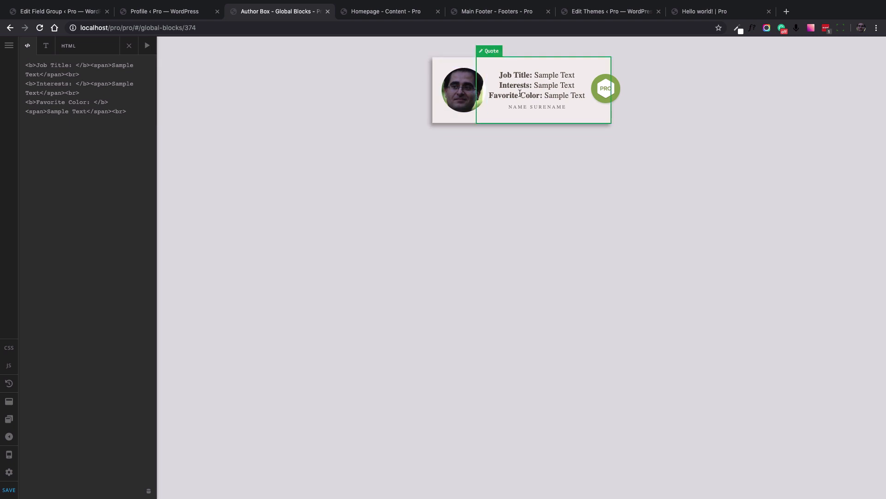
drag(111, 65, 39, 73)
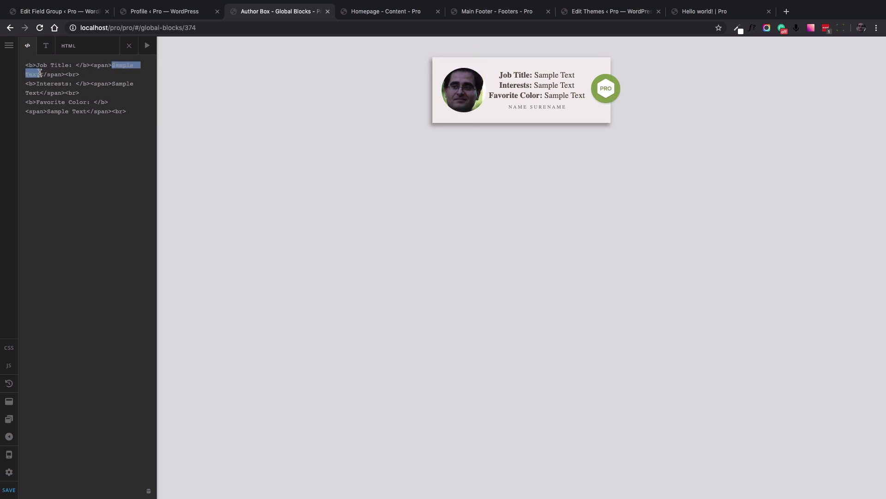
click(92, 164)
key(Return)
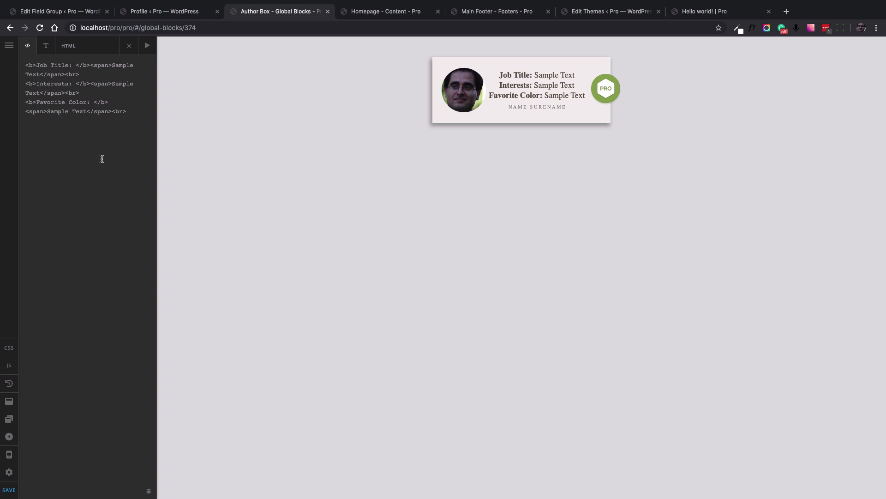
Insert the User Usermeta dynamic content for Current User with the job_title meta at the end of the quote's HTML
click(149, 492)
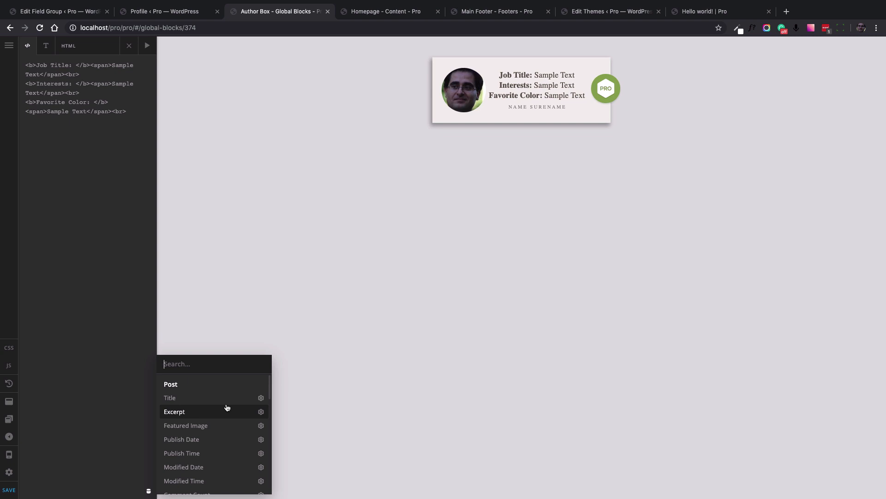
scroll(227, 407, down, 10)
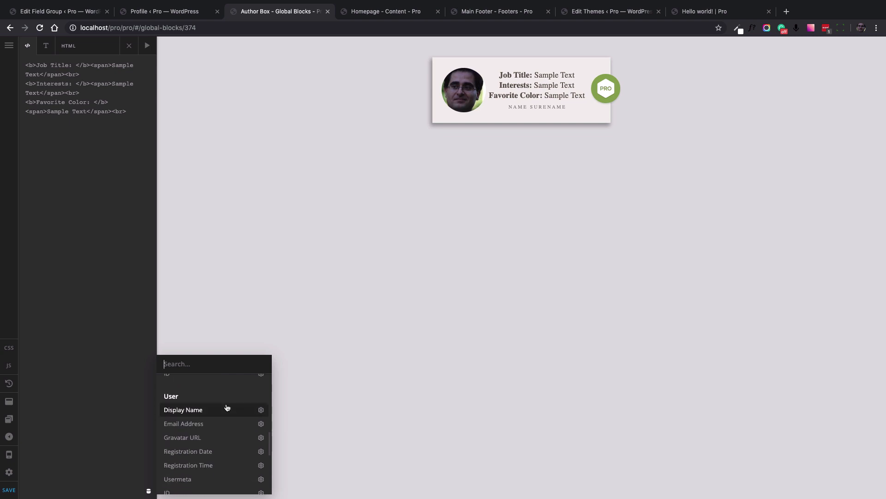
scroll(227, 407, down, 4)
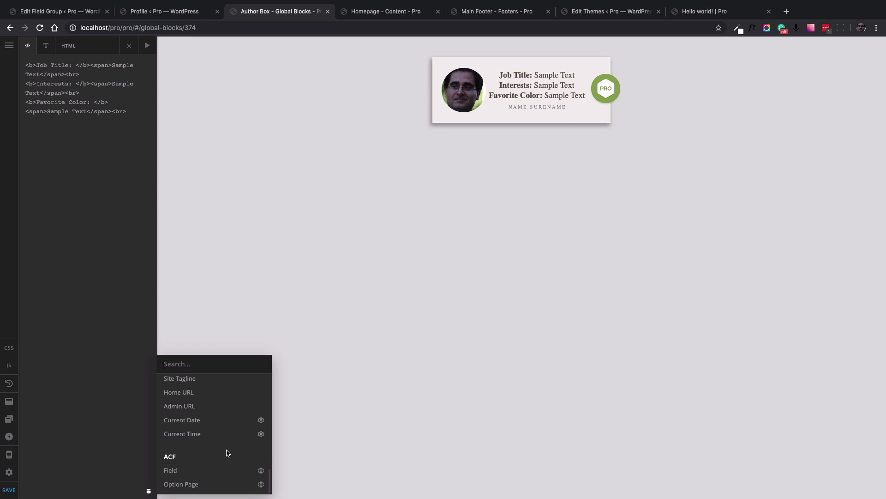
scroll(227, 451, up, 10)
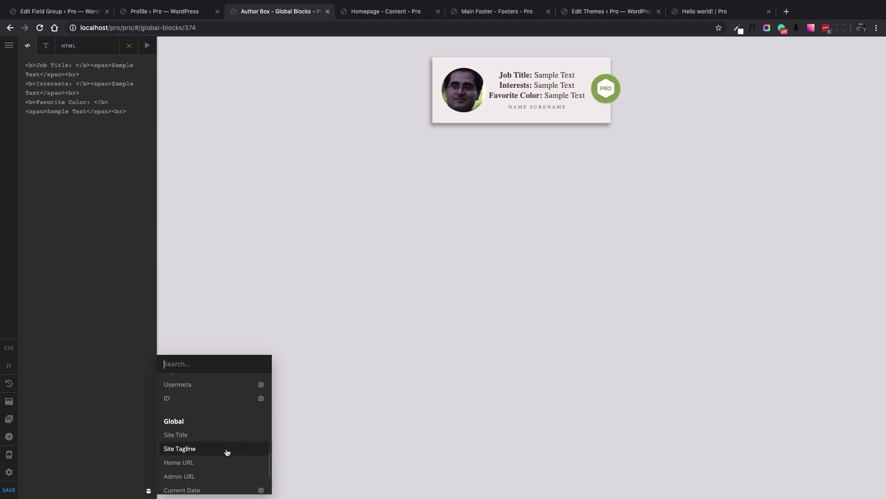
scroll(227, 452, down, 2)
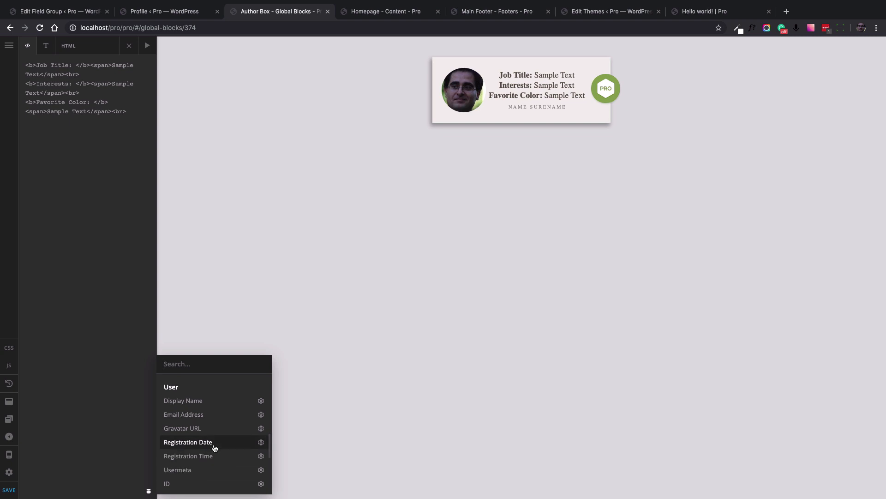
scroll(208, 445, down, 2)
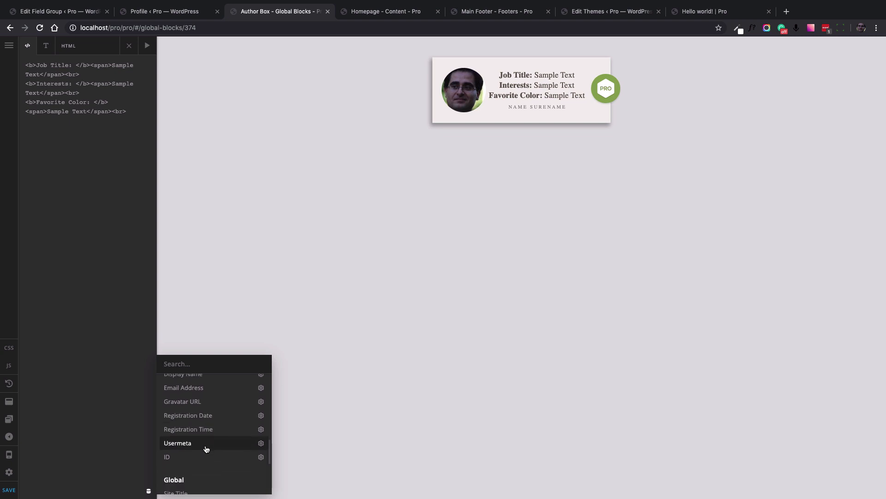
click(261, 443)
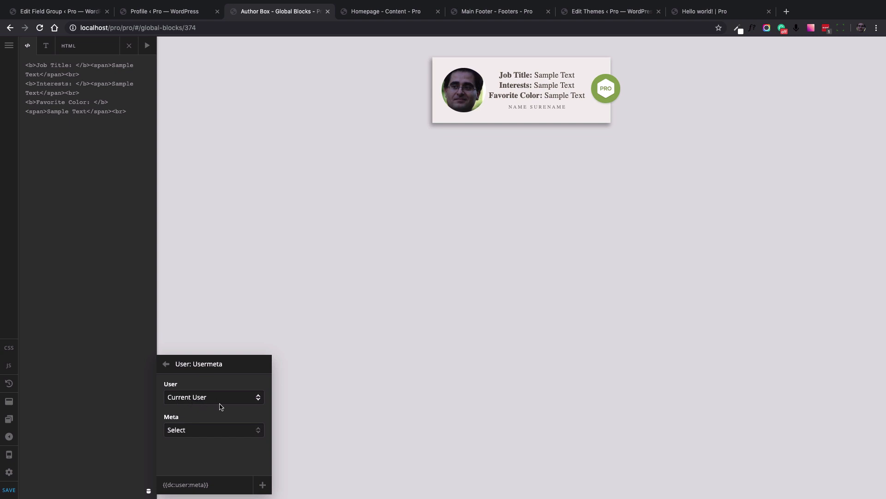
click(259, 432)
scroll(254, 441, down, 5)
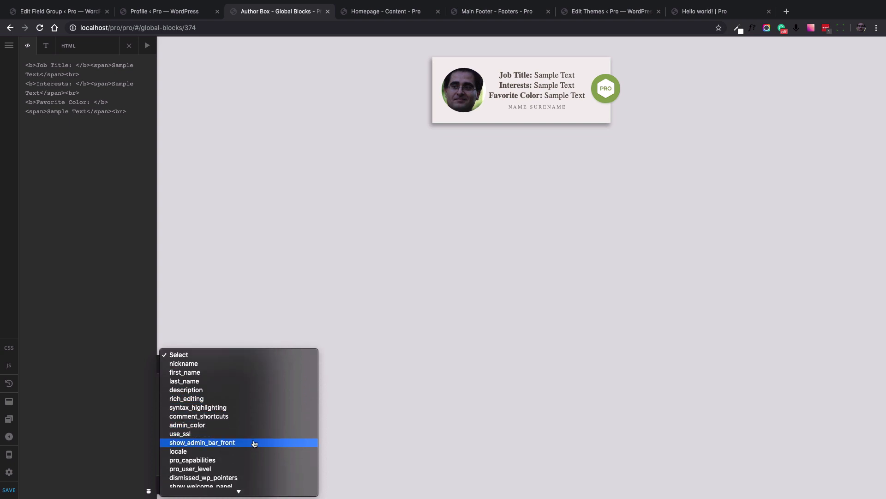
scroll(254, 443, down, 5)
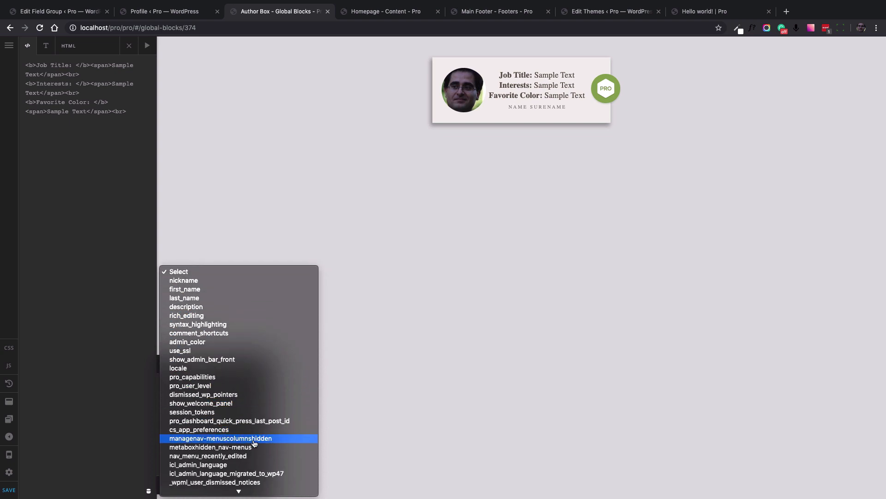
scroll(254, 443, down, 5)
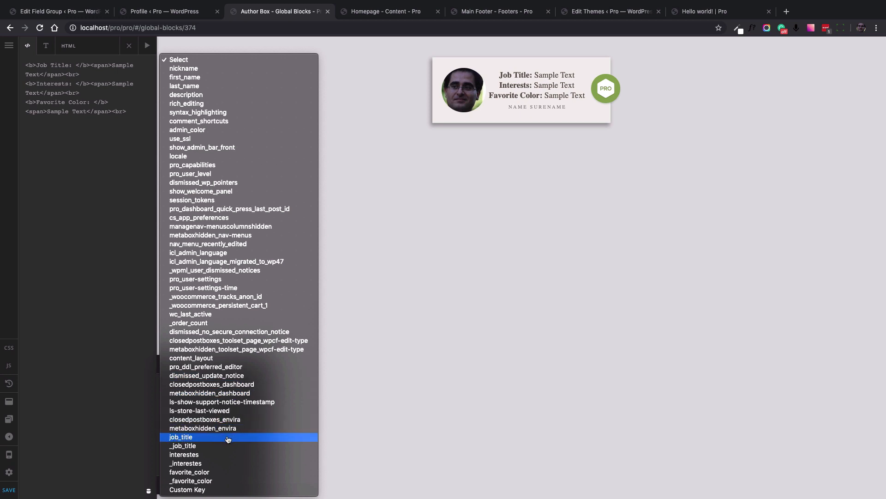
click(197, 438)
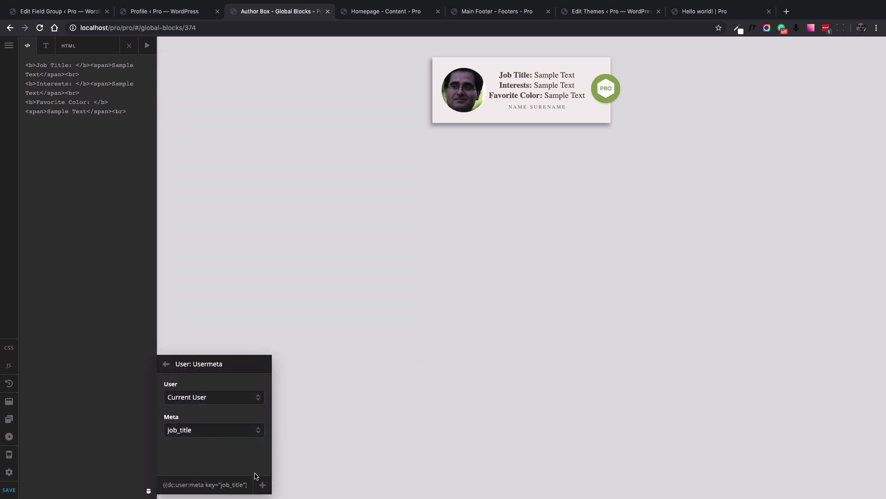
click(262, 485)
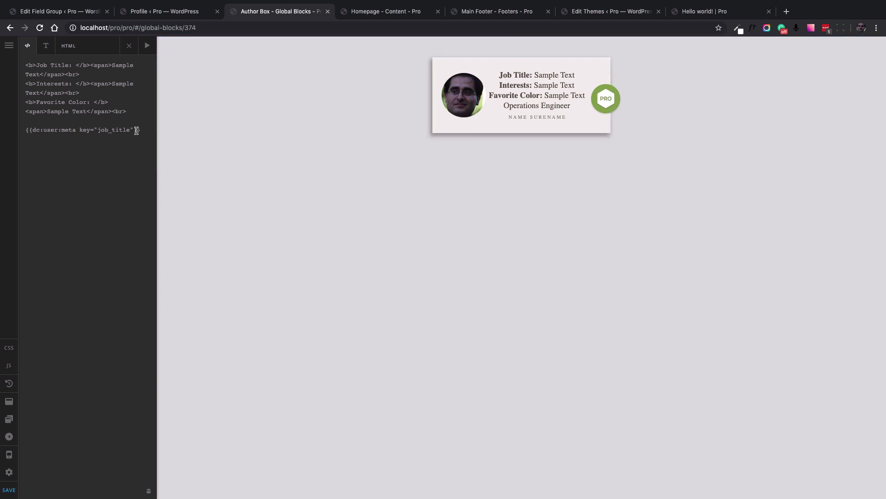
Move the job_title dynamic content tag into the Job Title span in place of its sample text
drag(136, 130, 25, 128)
key(super+c)
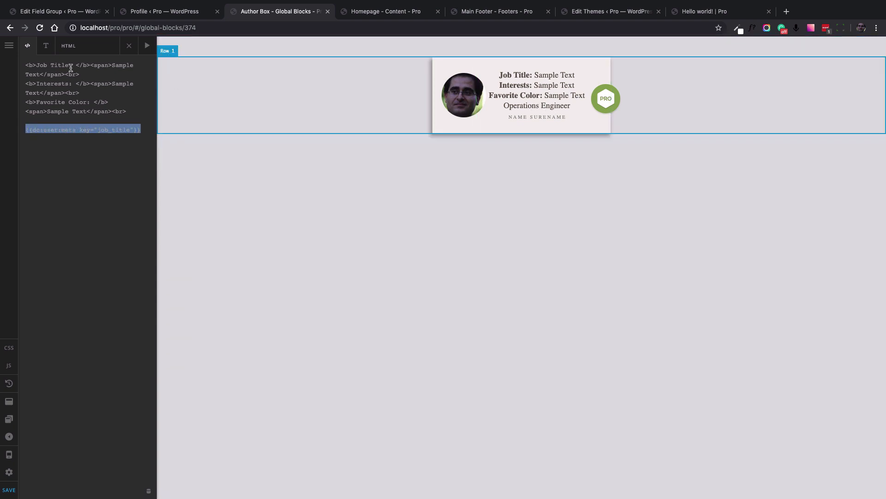
key(BackSpace)
click(107, 73)
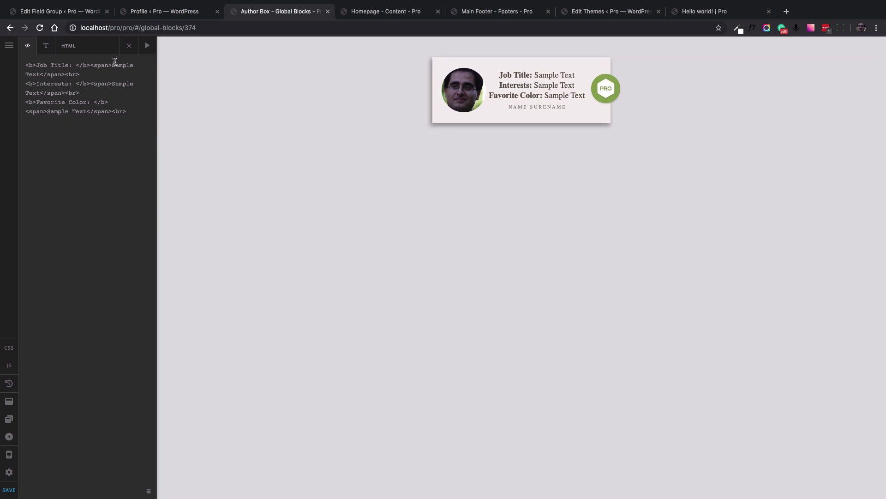
drag(113, 65, 41, 75)
key(super+v)
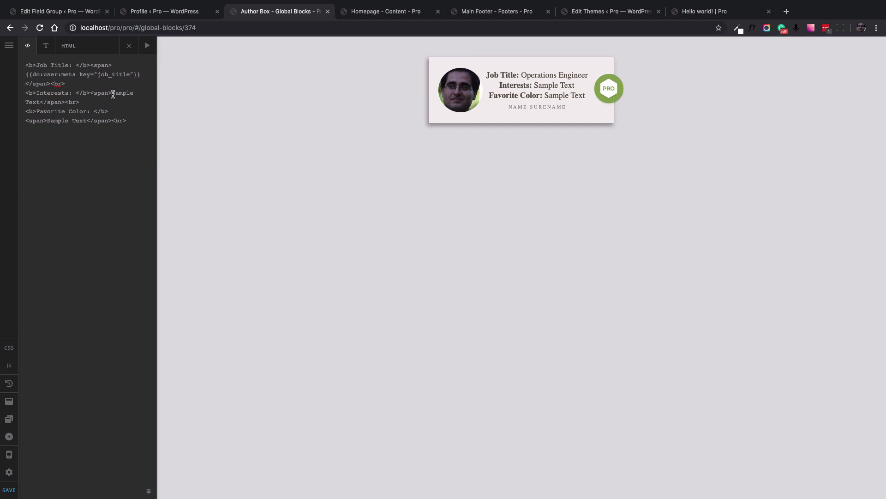
Replace the Interests sample text with the Usermeta dynamic content for Current User using the interestes meta
drag(112, 93, 37, 101)
key(BackSpace)
click(149, 492)
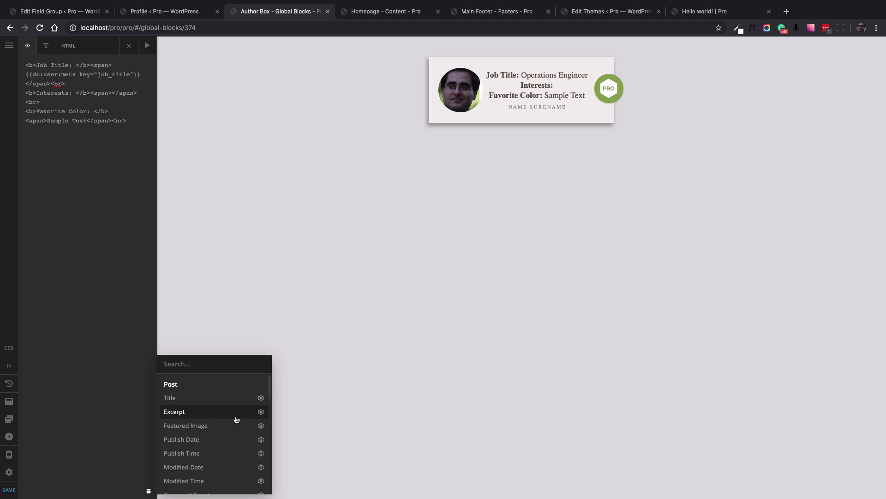
scroll(236, 419, down, 10)
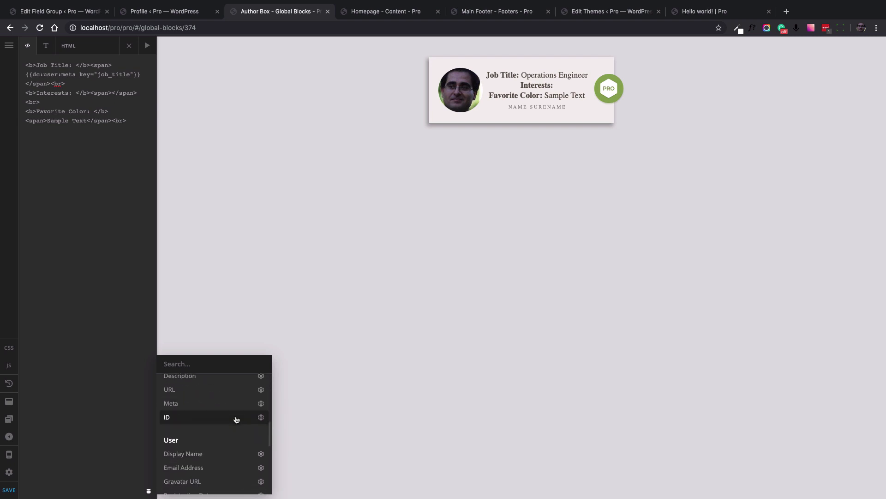
scroll(236, 419, down, 3)
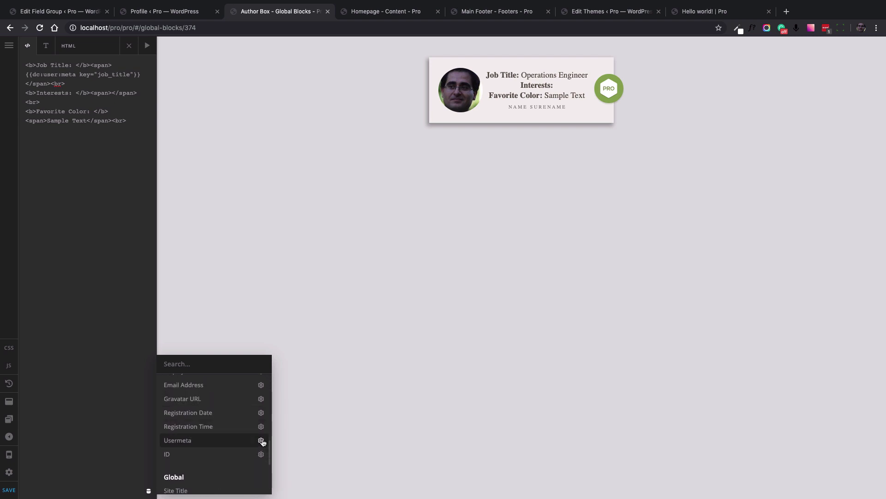
click(261, 441)
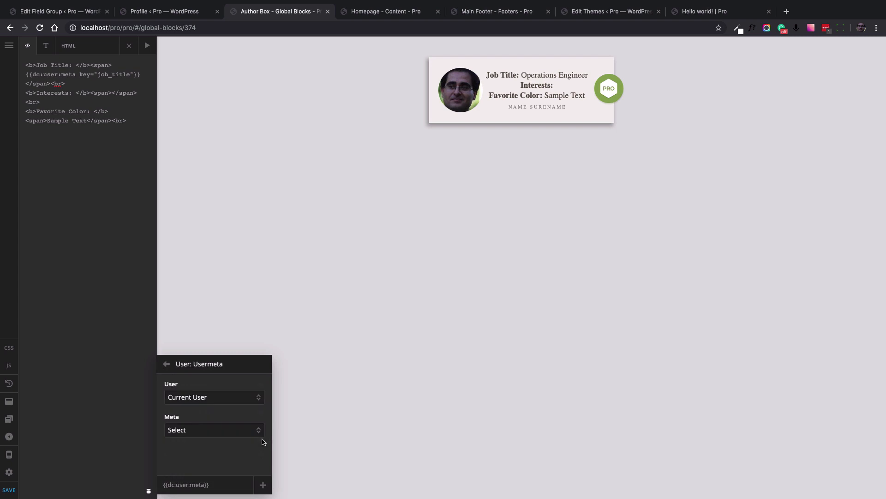
click(207, 431)
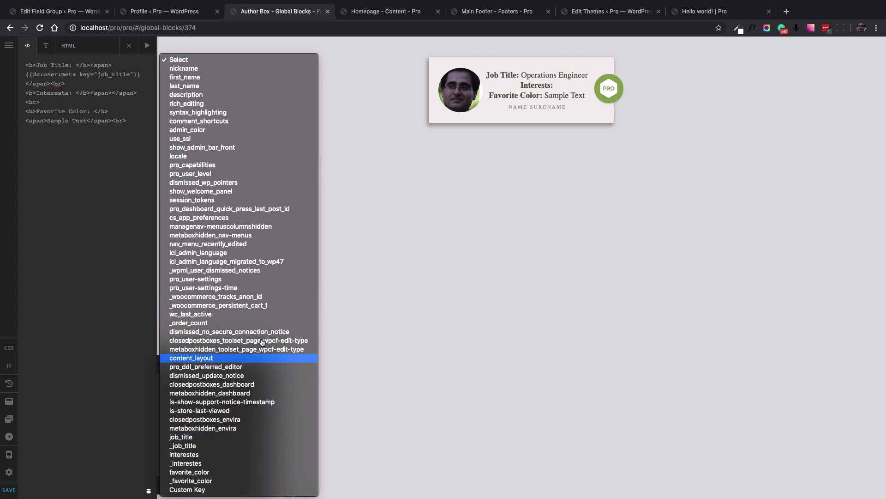
click(201, 456)
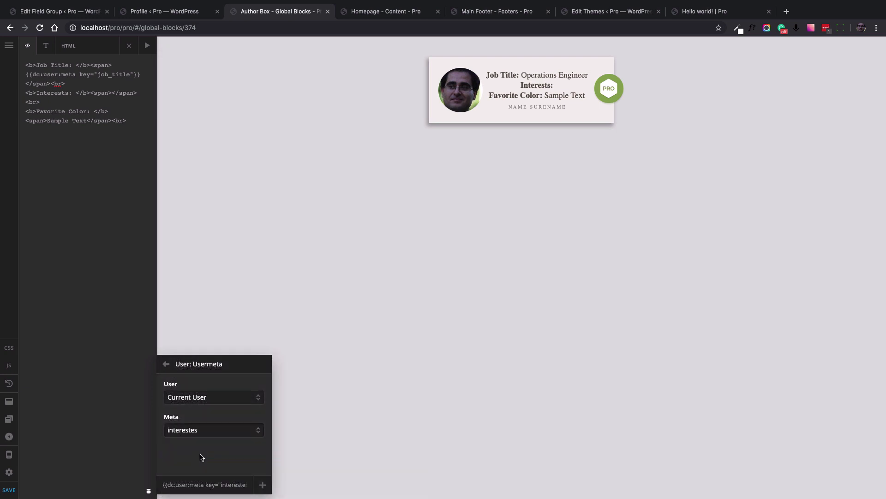
click(264, 484)
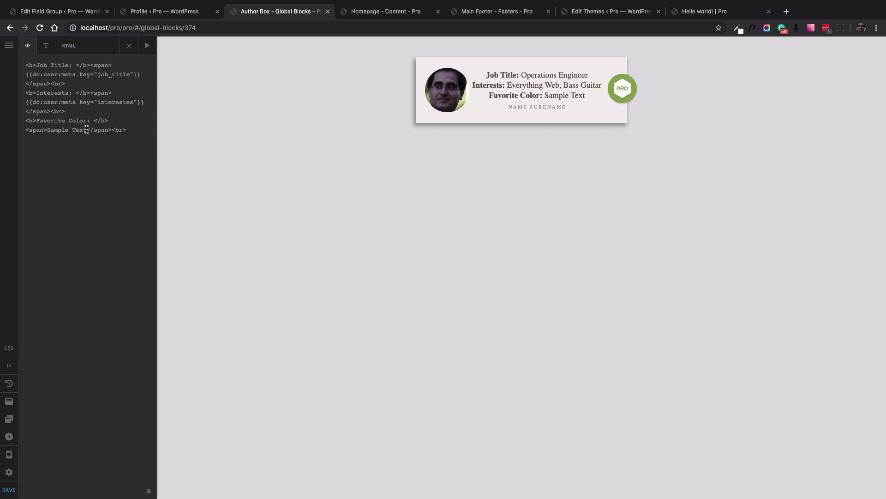
Replace the Favorite Color sample text with Current User's favorite_color Usermeta dynamic content and close the HTML editor
drag(86, 130, 47, 130)
key(BackSpace)
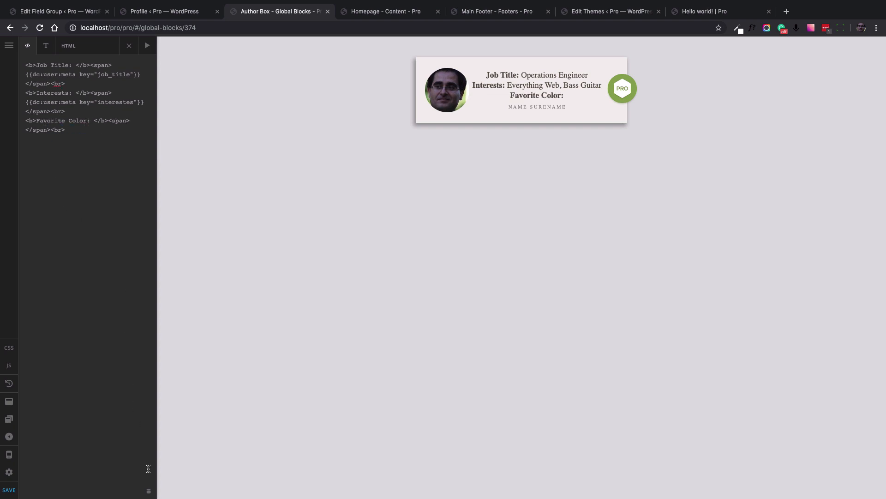
click(149, 491)
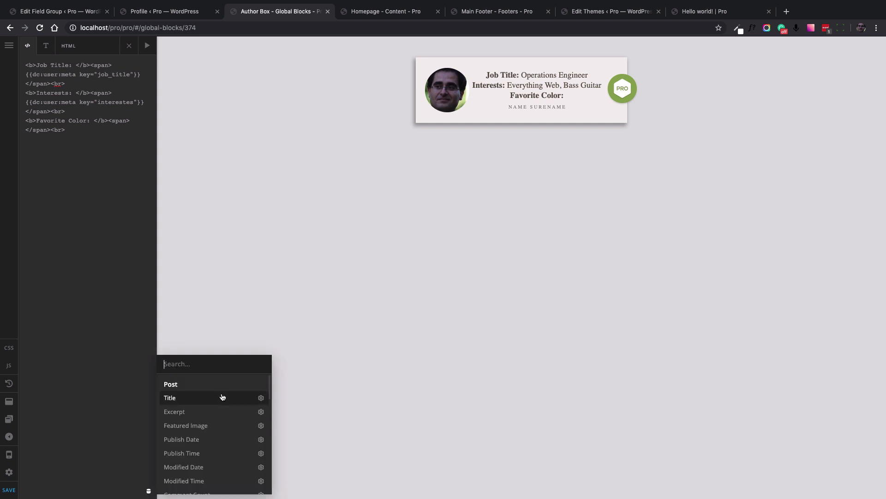
scroll(224, 398, down, 5)
scroll(224, 401, down, 5)
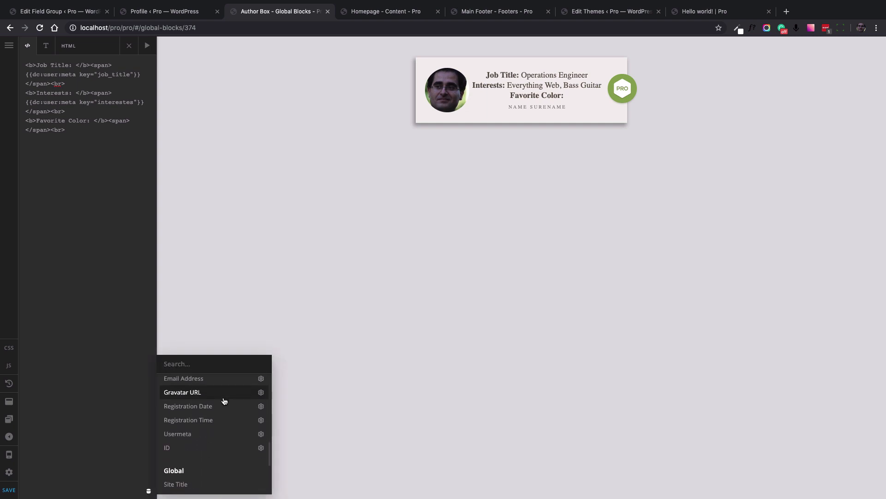
click(261, 432)
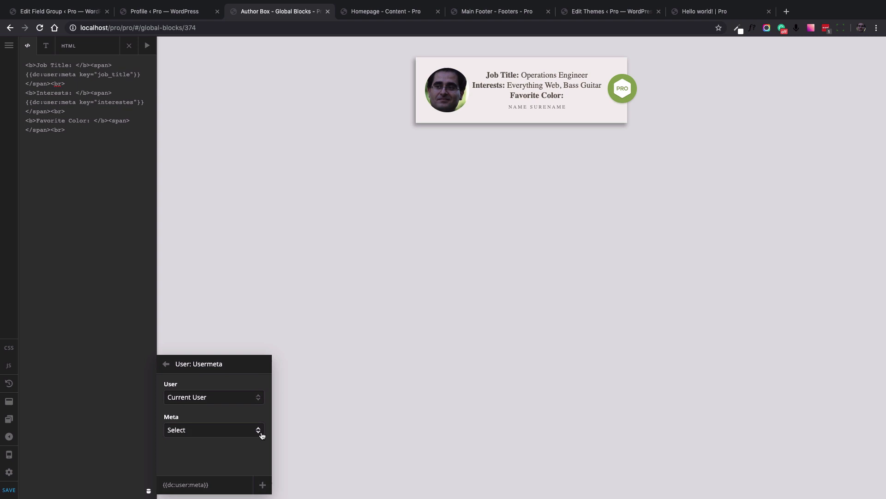
click(235, 436)
scroll(205, 450, down, 5)
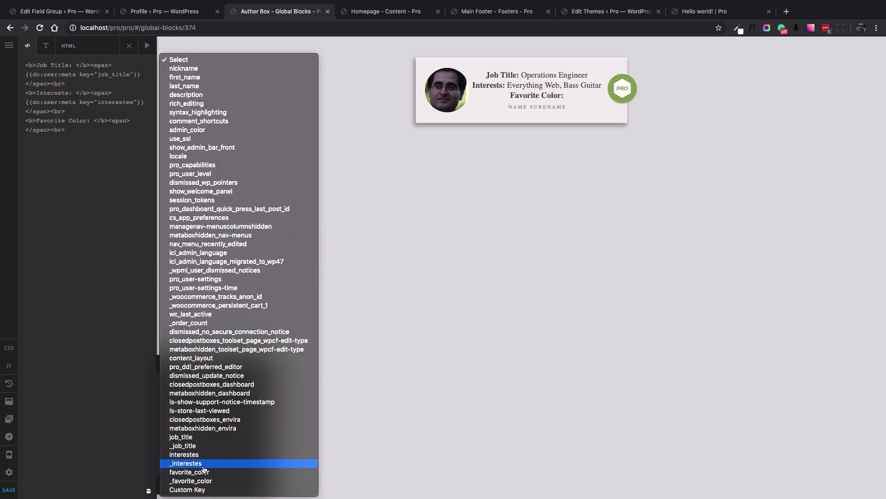
click(204, 472)
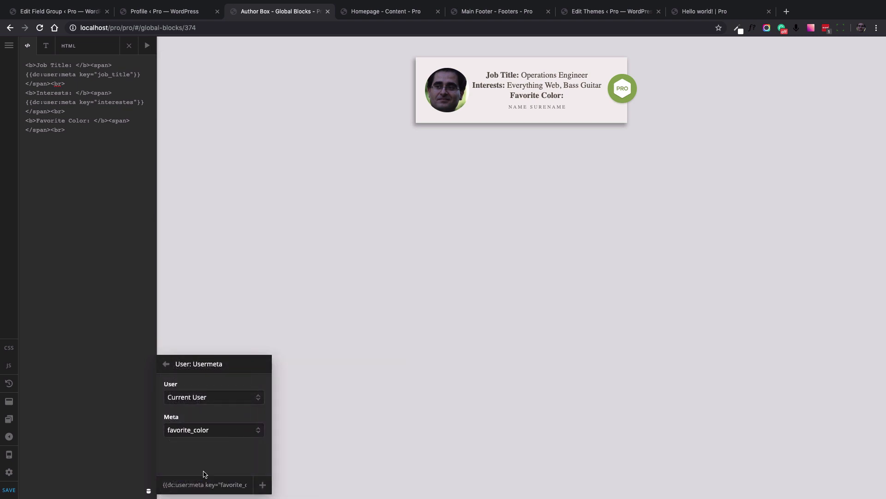
click(263, 484)
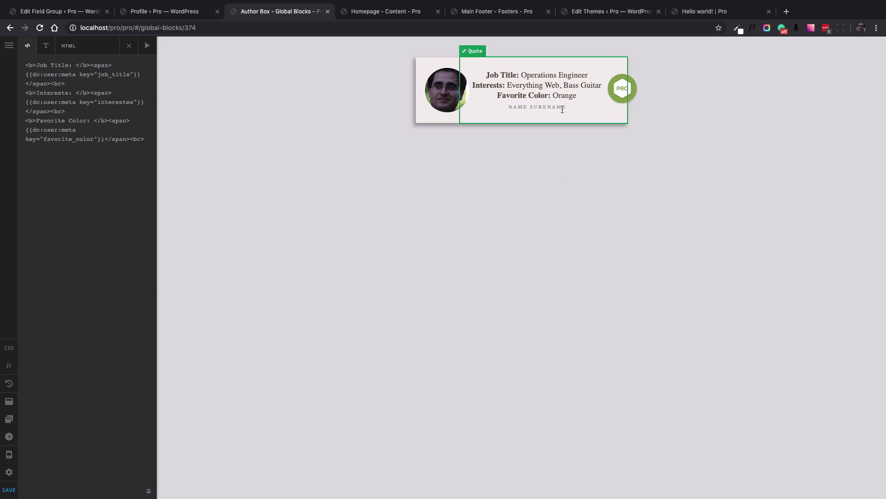
click(129, 45)
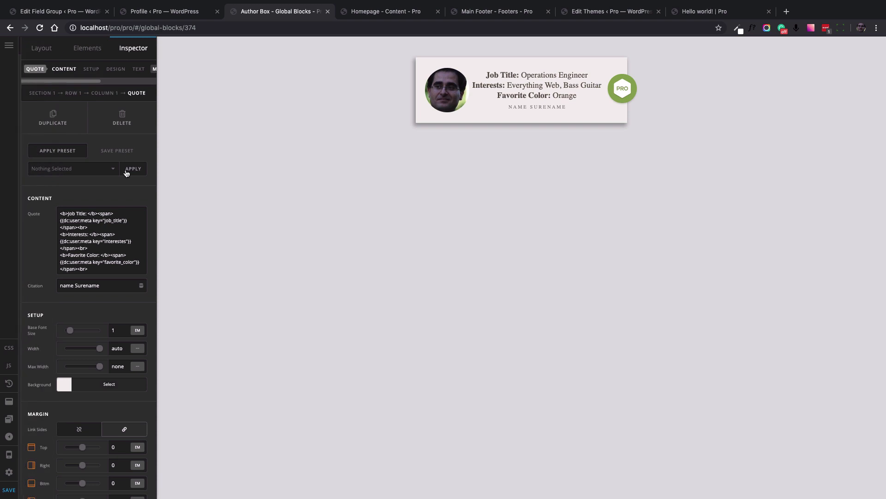
Replace the quote's Citation sample text with the Usermeta dynamic content for Current User using the first_name meta
triple_click(91, 285)
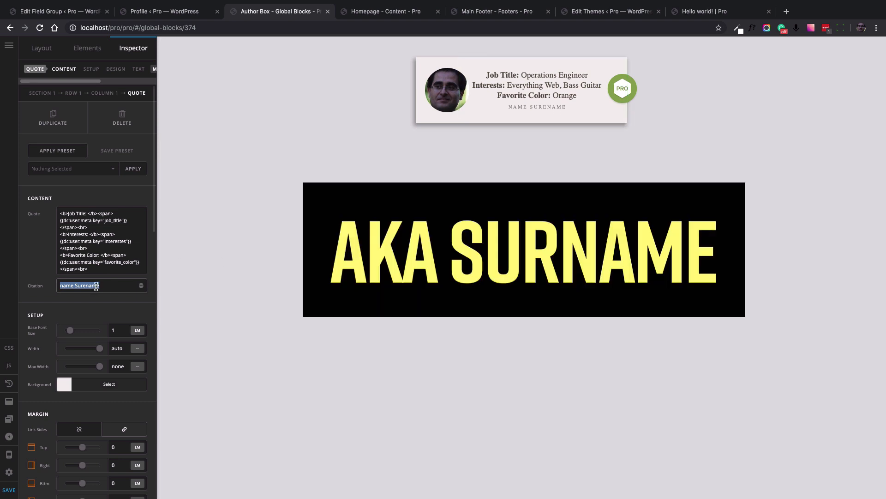
key(BackSpace)
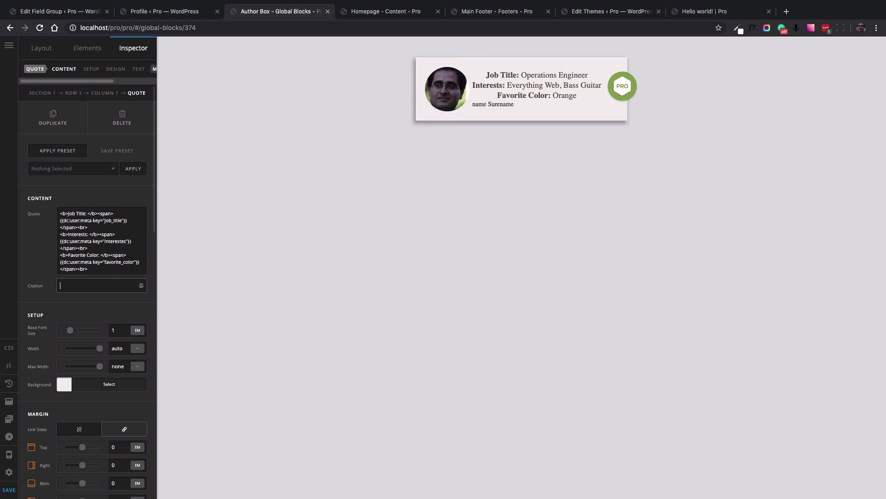
click(141, 286)
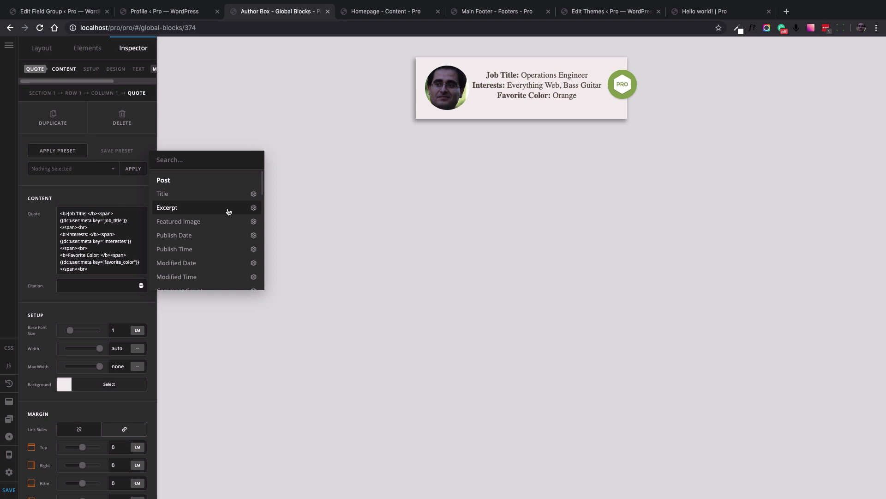
scroll(228, 211, down, 10)
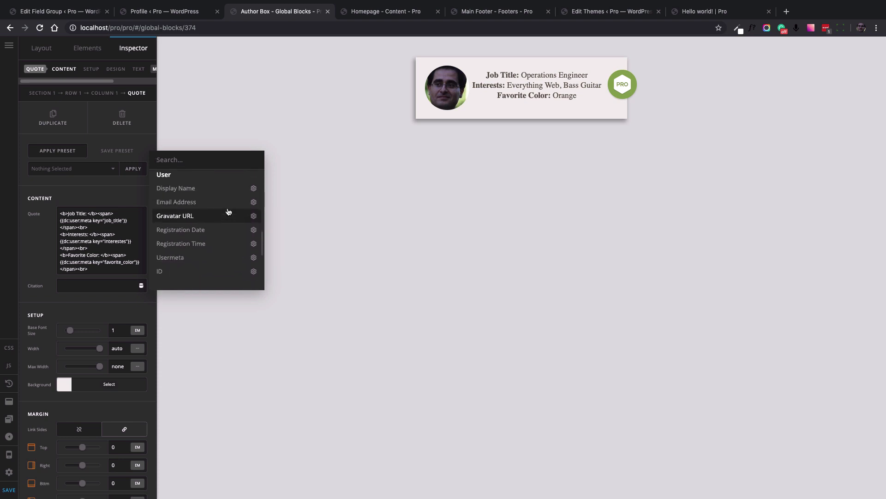
scroll(228, 214, down, 2)
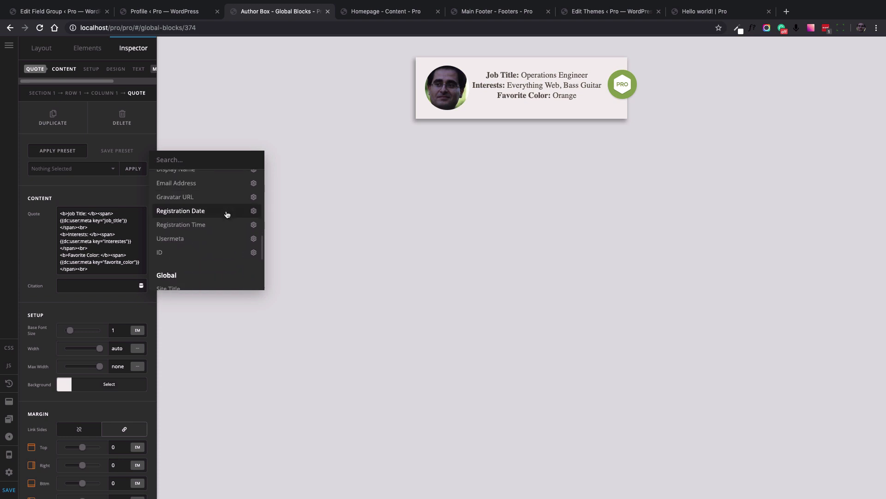
scroll(227, 214, up, 3)
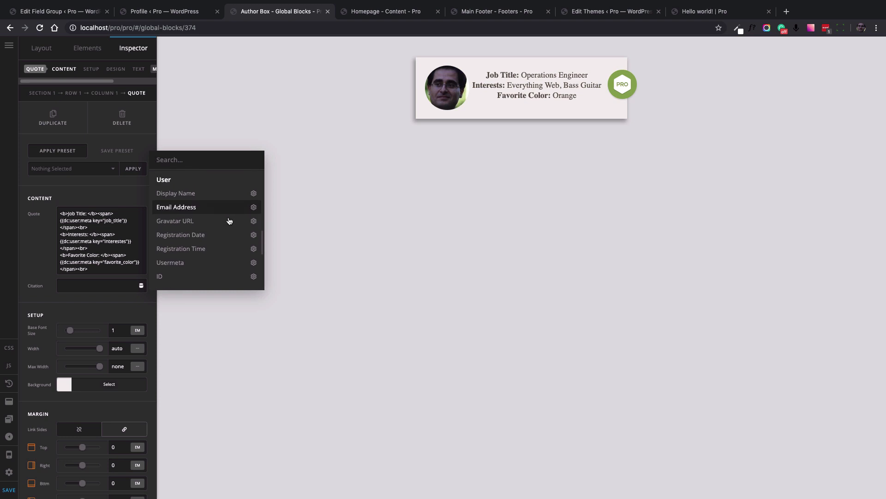
scroll(242, 250, down, 1)
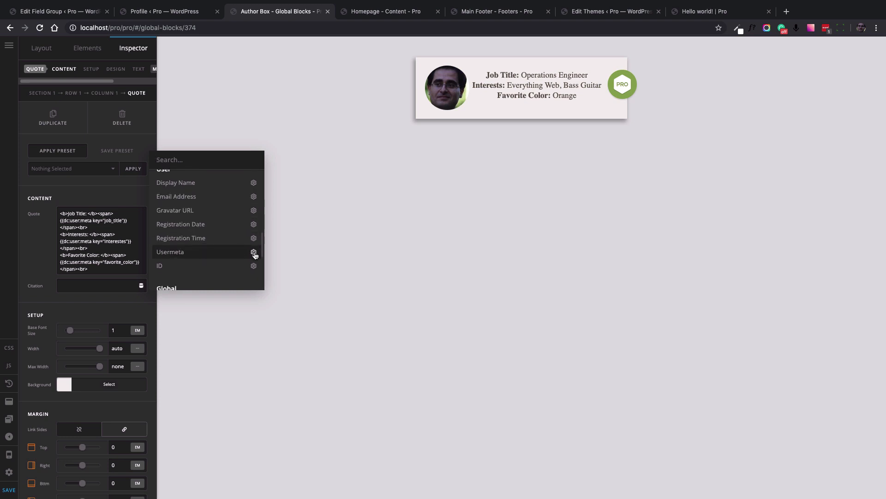
click(254, 253)
click(222, 226)
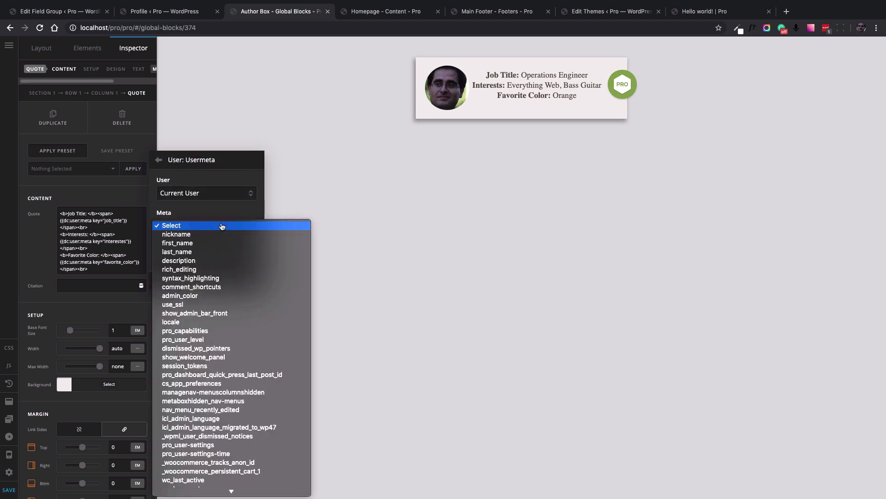
click(202, 245)
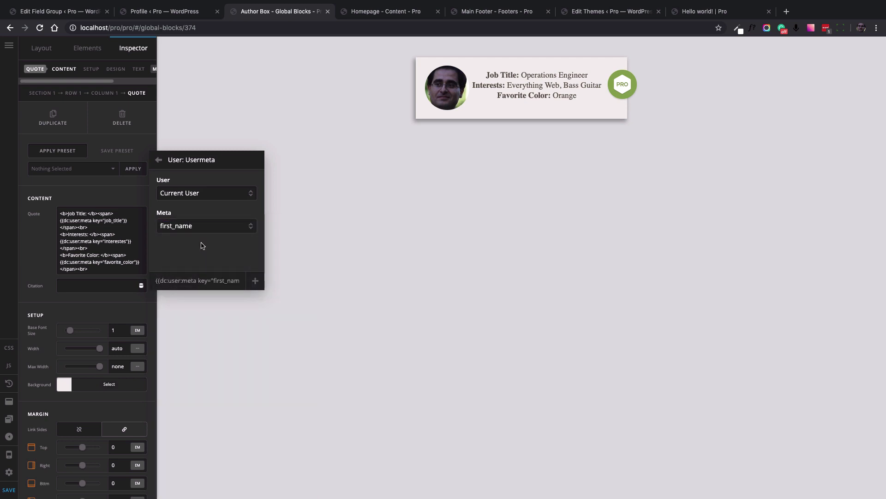
click(256, 280)
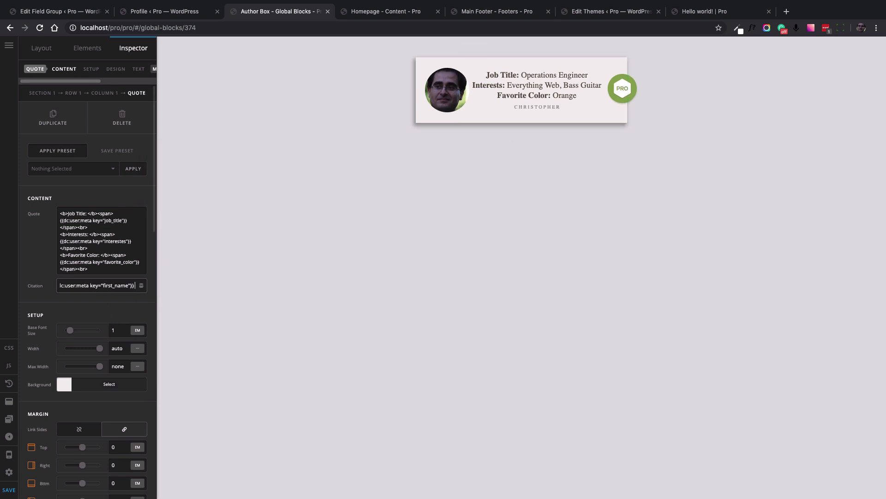
Append Current User's last_name Usermeta dynamic content to the Citation and save the Author Box global block
click(142, 287)
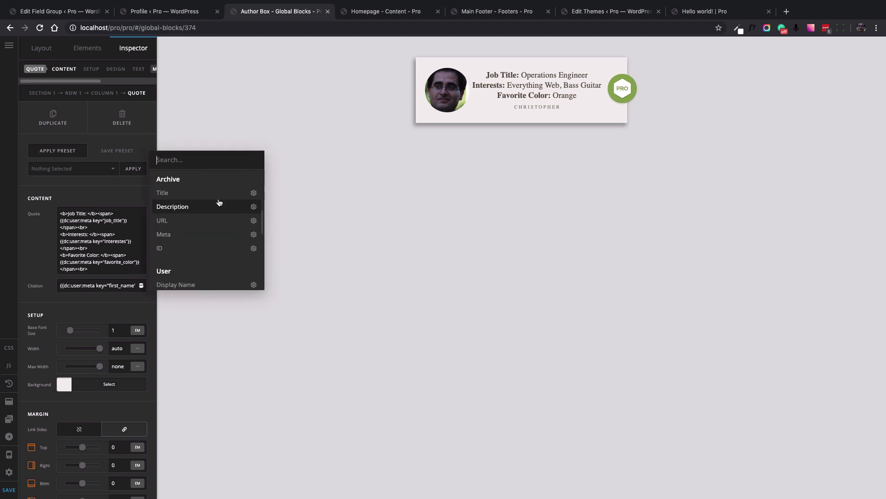
scroll(219, 202, down, 3)
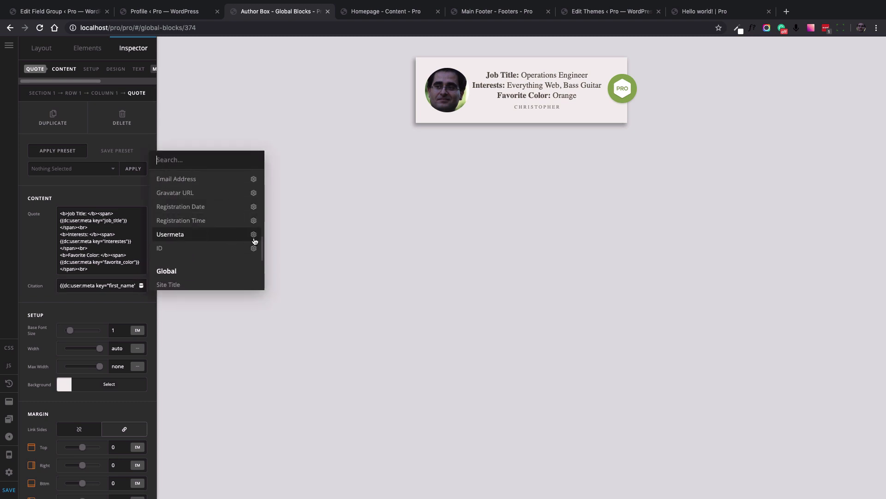
click(253, 233)
click(233, 230)
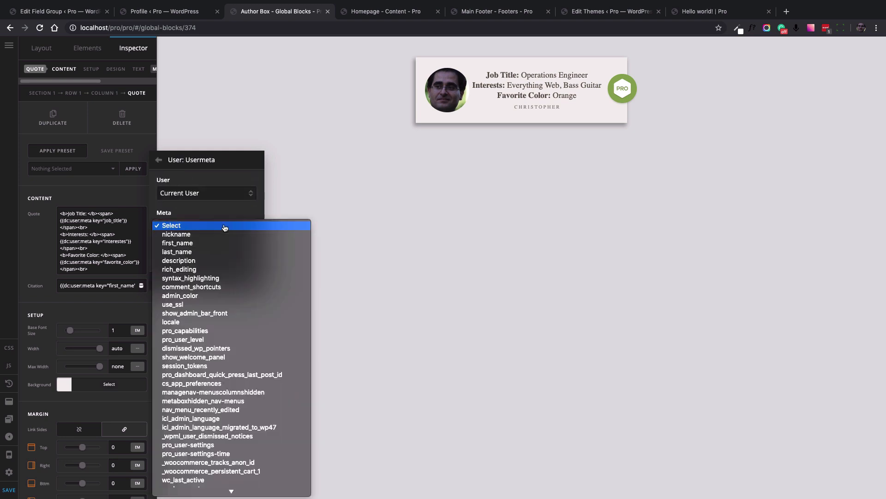
click(211, 252)
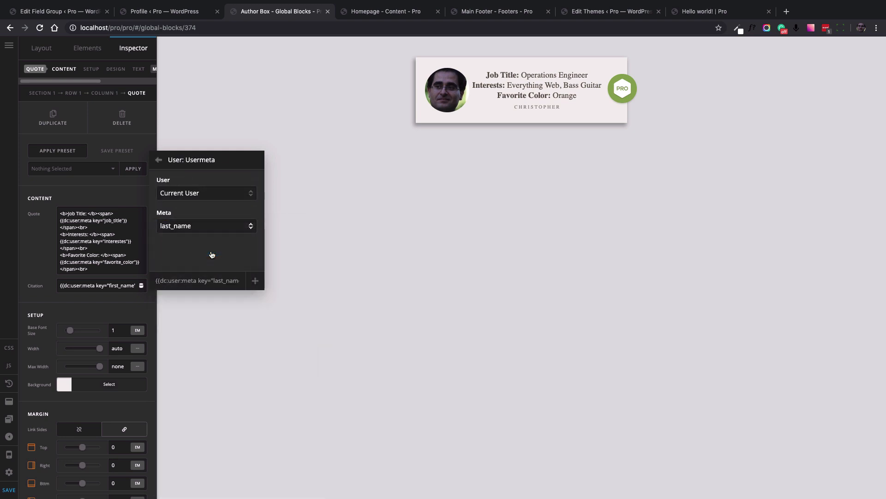
click(255, 280)
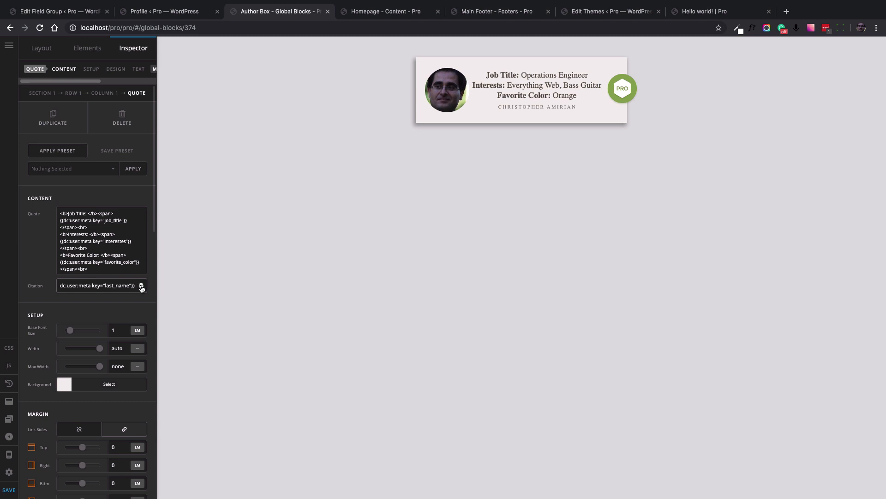
triple_click(90, 285)
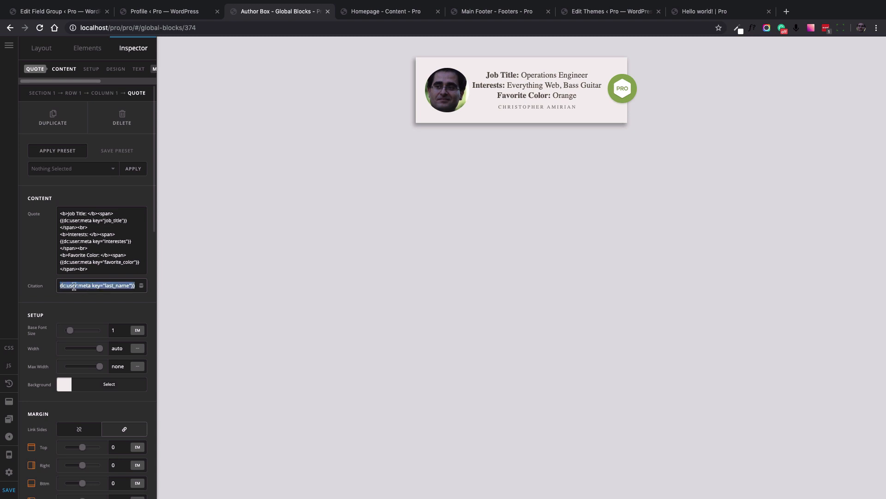
double_click(74, 285)
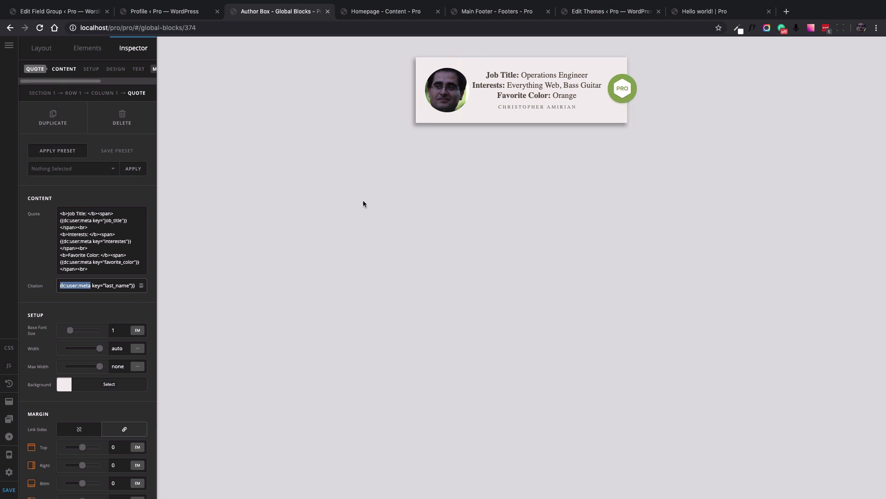
click(11, 490)
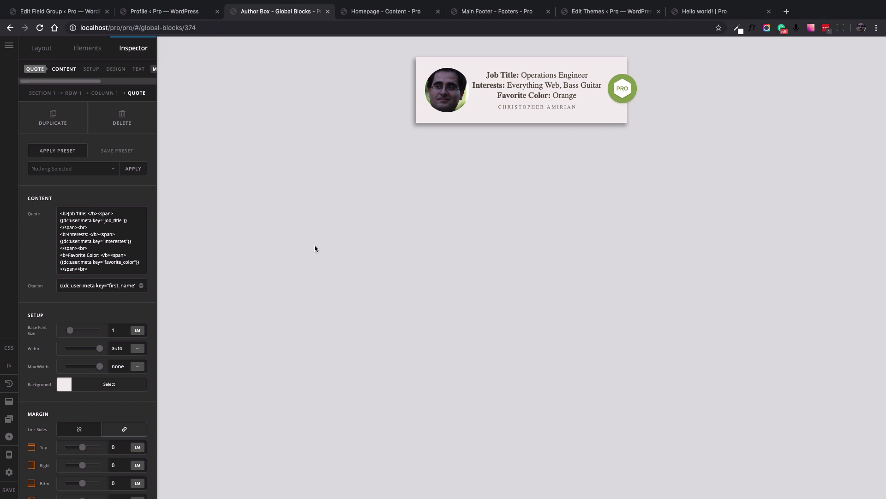
Place a Global Block element in the empty column of the Author section in the Homepage content
click(364, 13)
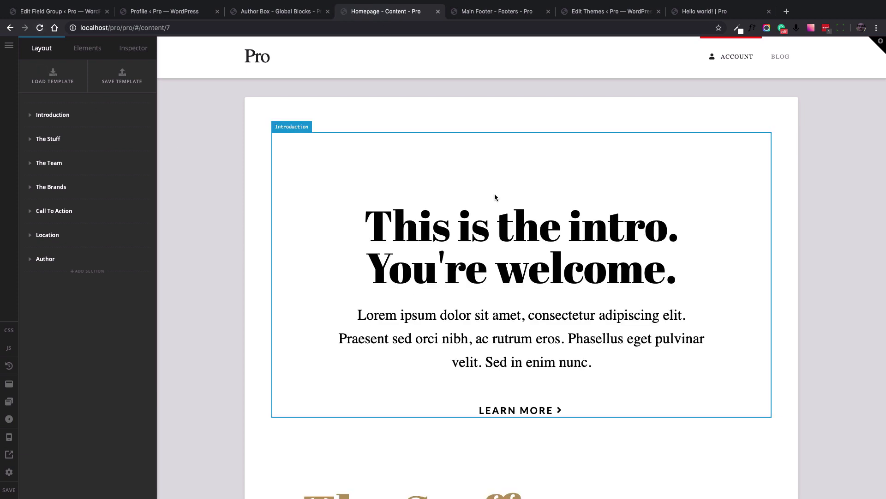
scroll(494, 193, down, 15)
scroll(495, 194, down, 20)
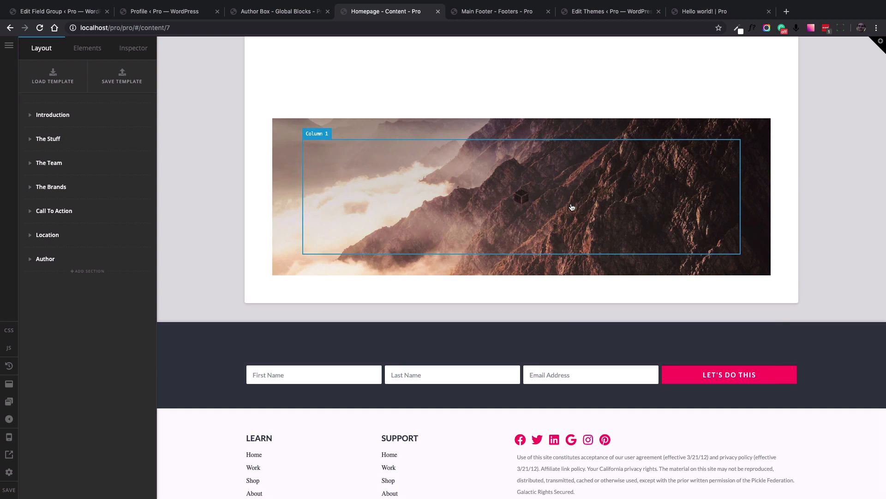
click(524, 201)
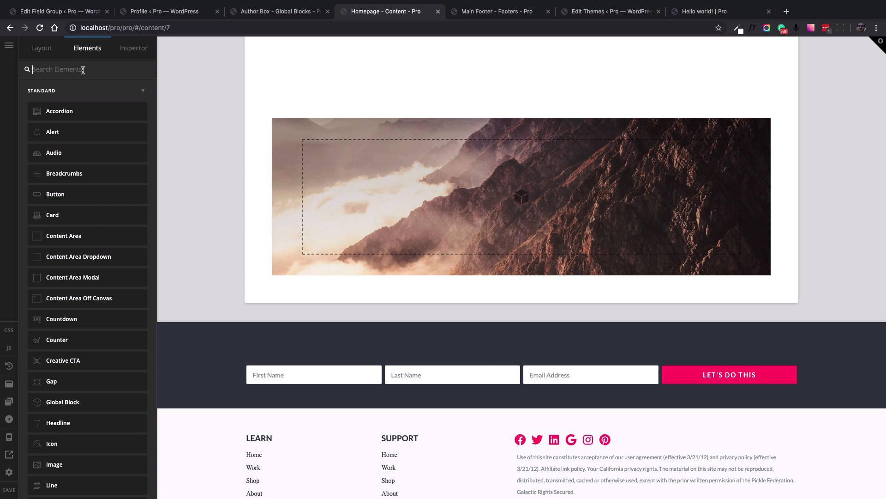
text(glob)
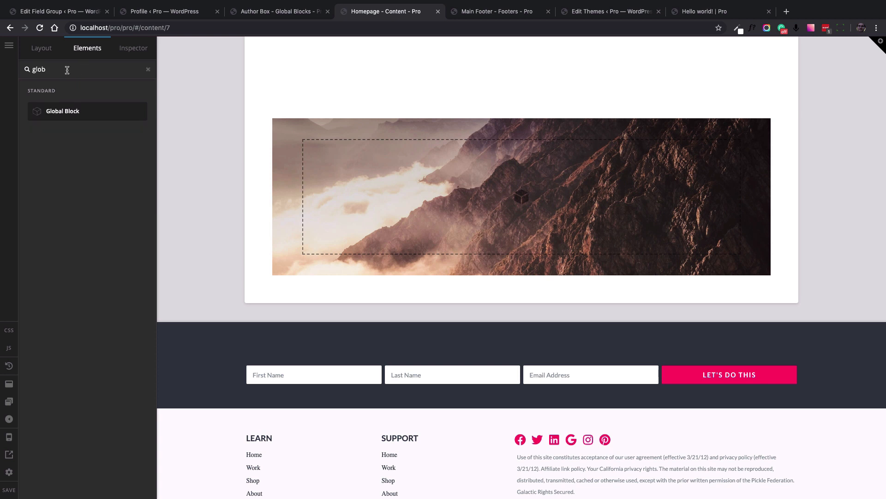
drag(67, 112, 484, 198)
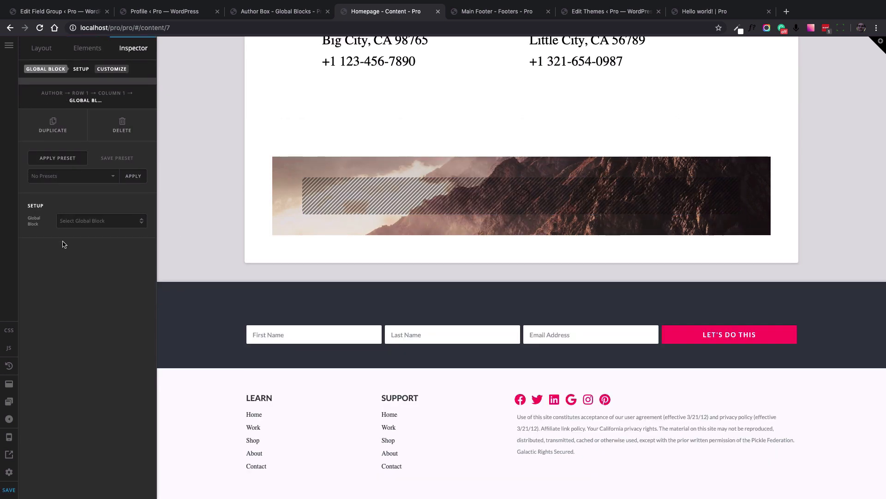
Assign Author Box to the homepage's Global Block element and save the page
click(94, 226)
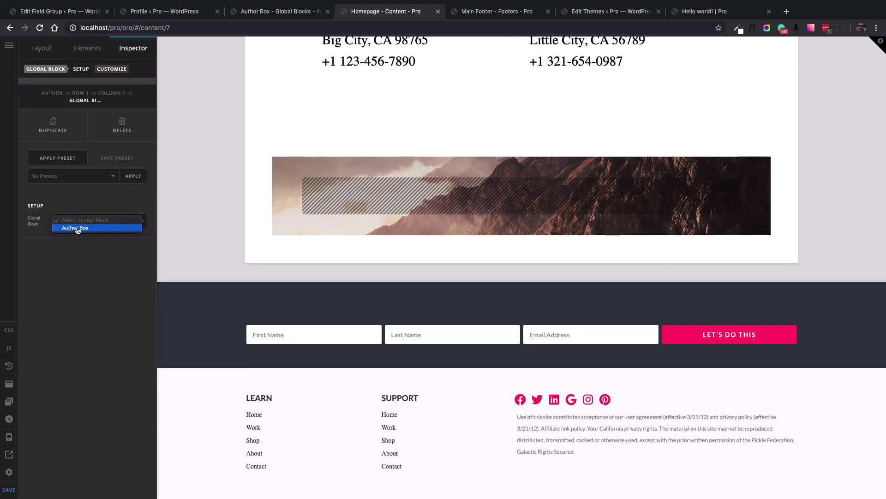
click(77, 228)
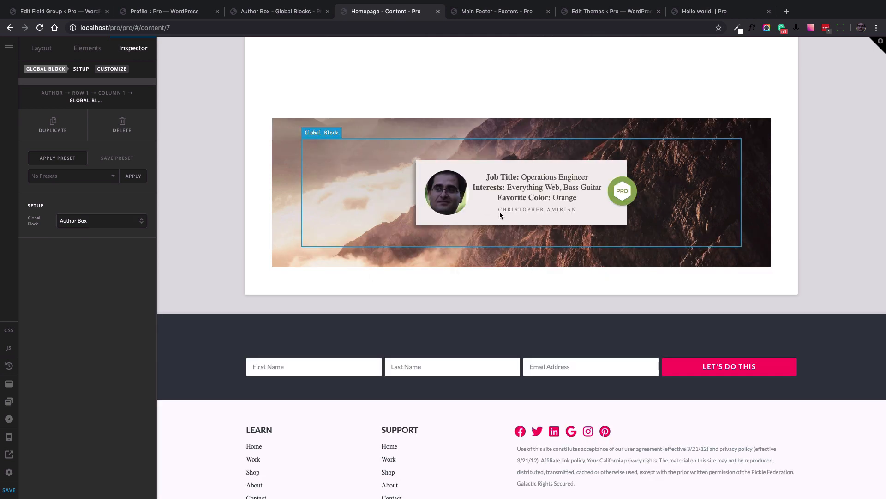
click(9, 490)
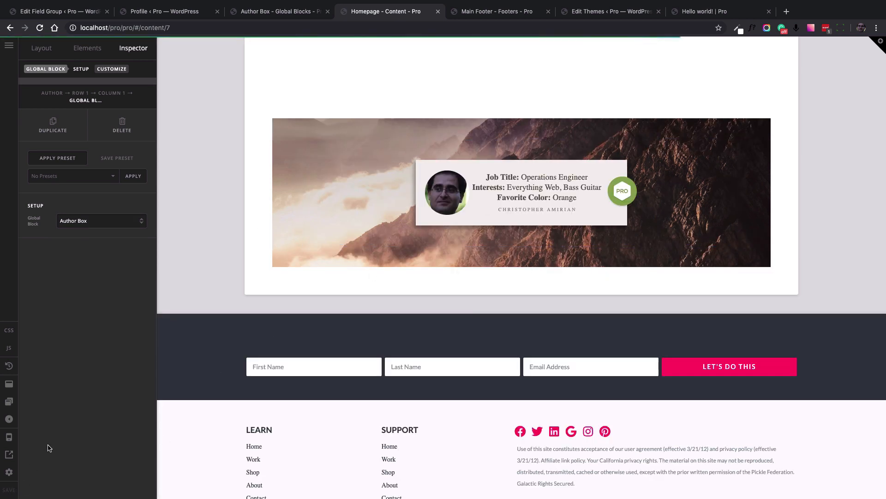
Open the live homepage and examine the author box in the Author section above the footer
click(9, 454)
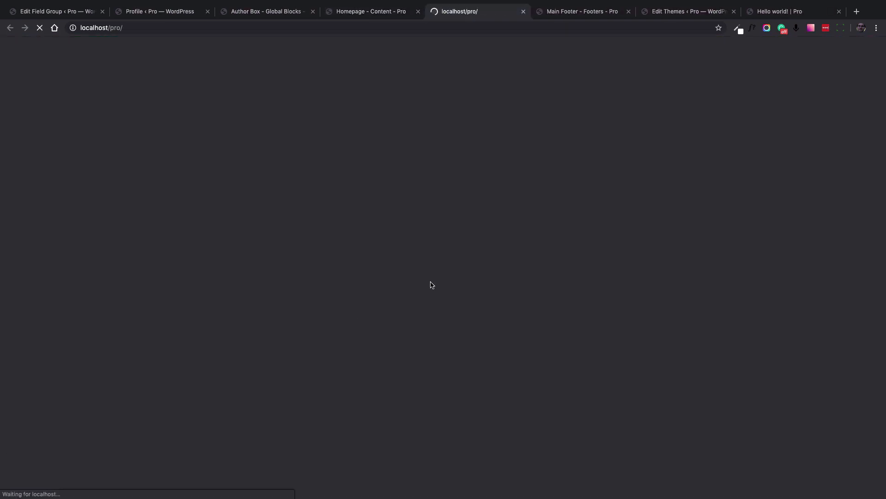
scroll(430, 282, down, 15)
scroll(431, 282, down, 20)
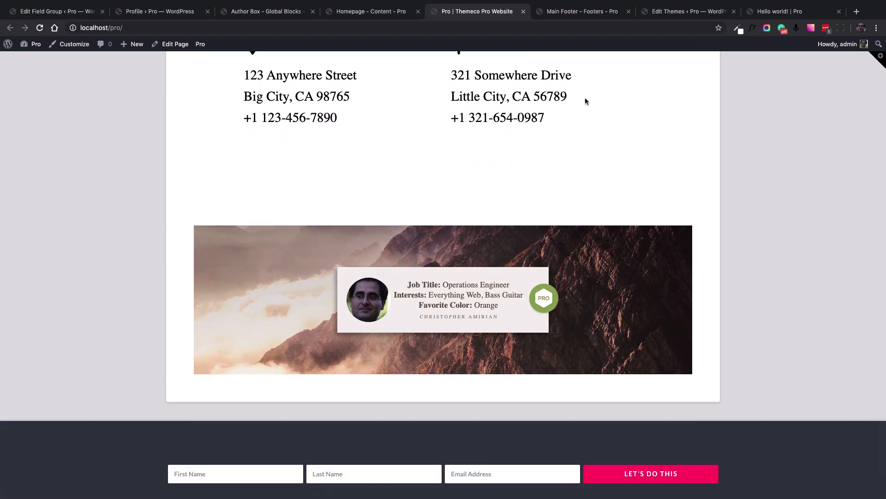
scroll(466, 414, down, 3)
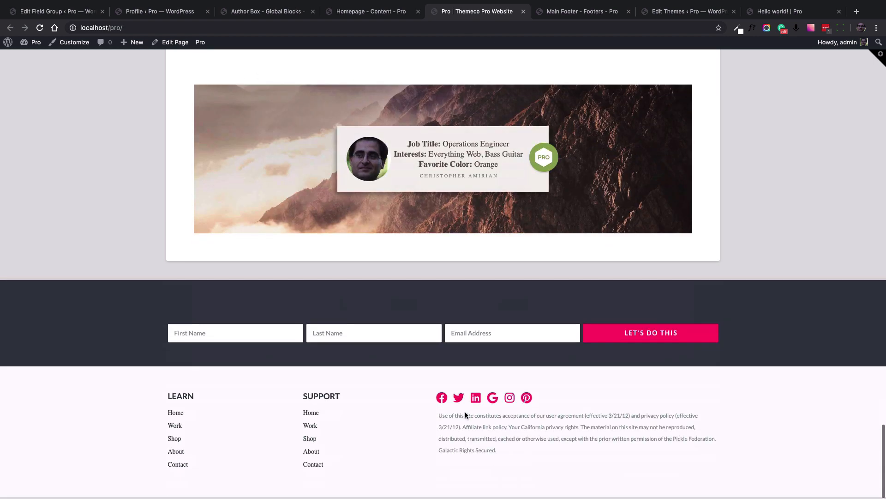
scroll(465, 414, up, 2)
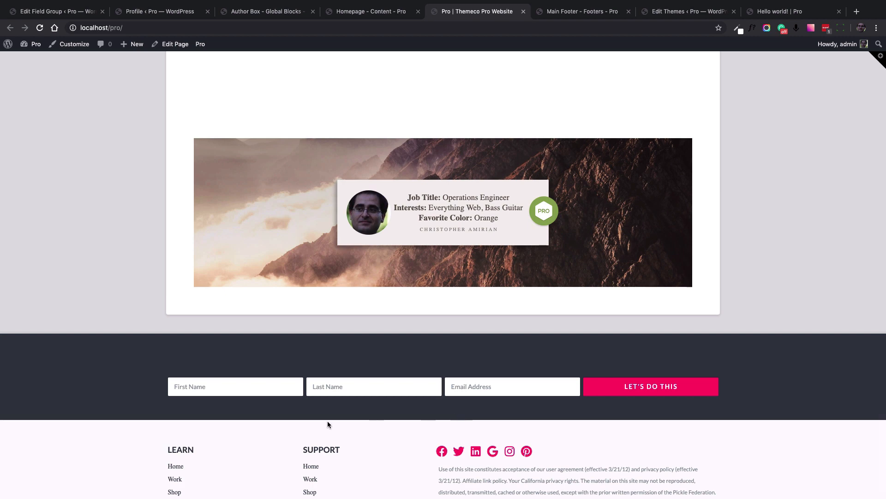
Add a Global Block element to Container 1 of Bar 1 in the Main Footer and open its settings
click(573, 15)
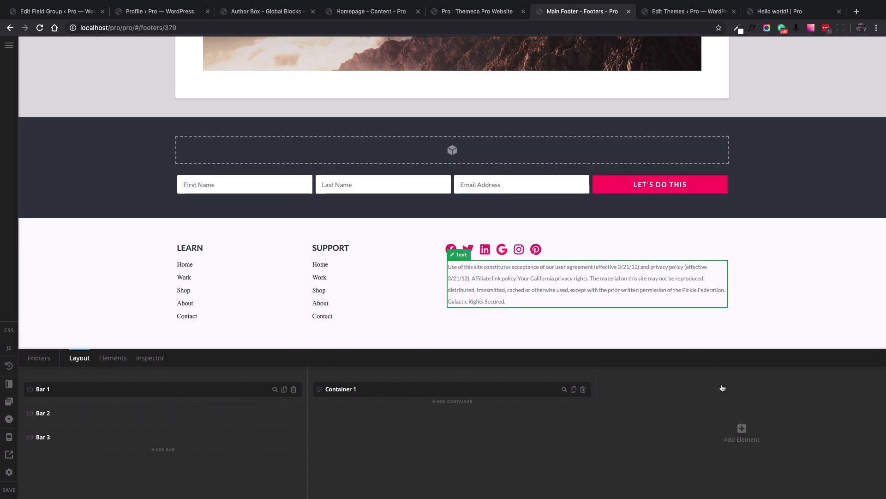
click(741, 429)
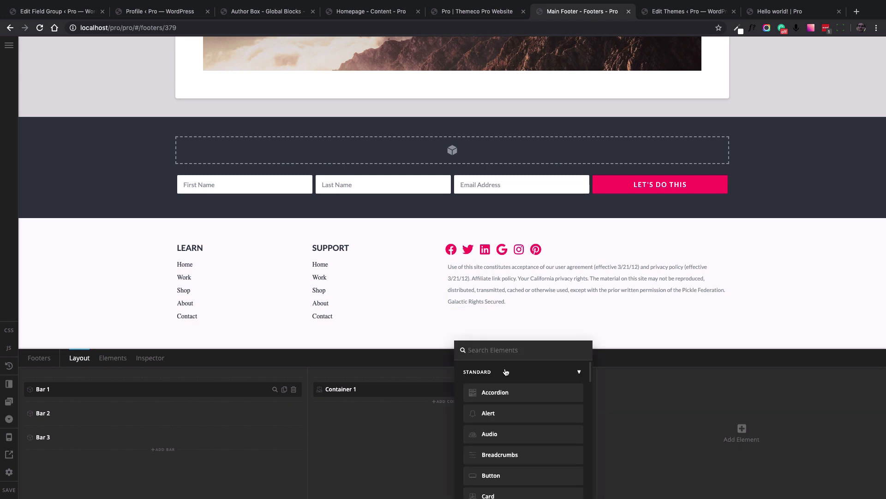
text(glo)
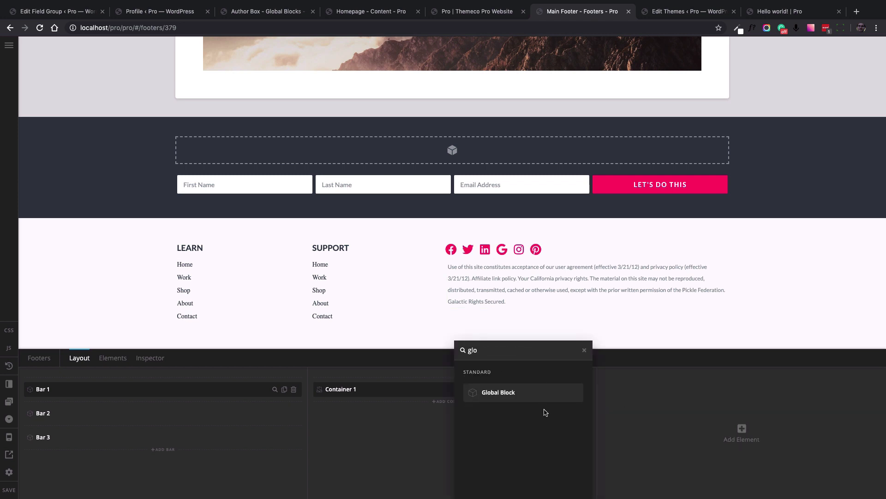
click(537, 393)
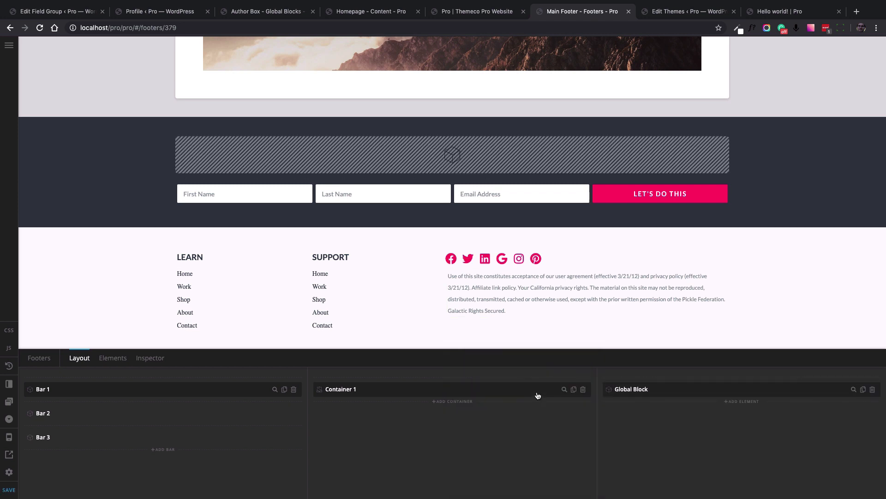
click(853, 389)
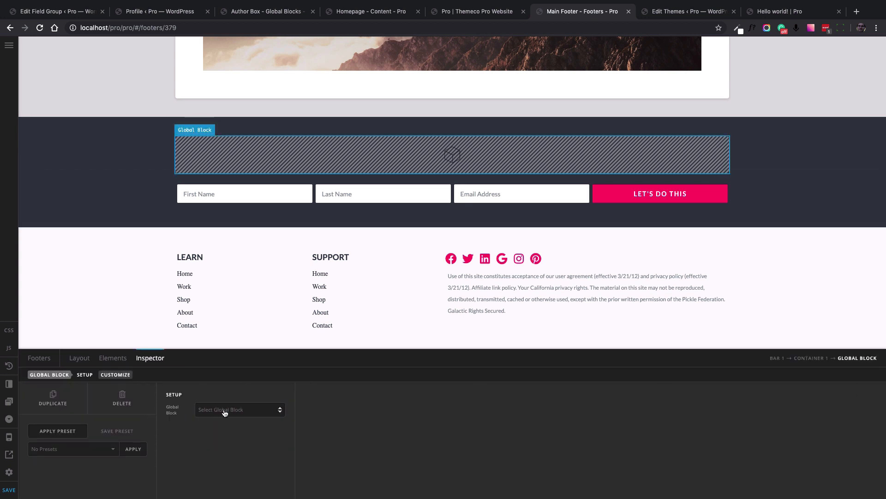
Assign Author Box to the Main Footer's Global Block element and save the footer
click(224, 412)
click(206, 418)
click(9, 491)
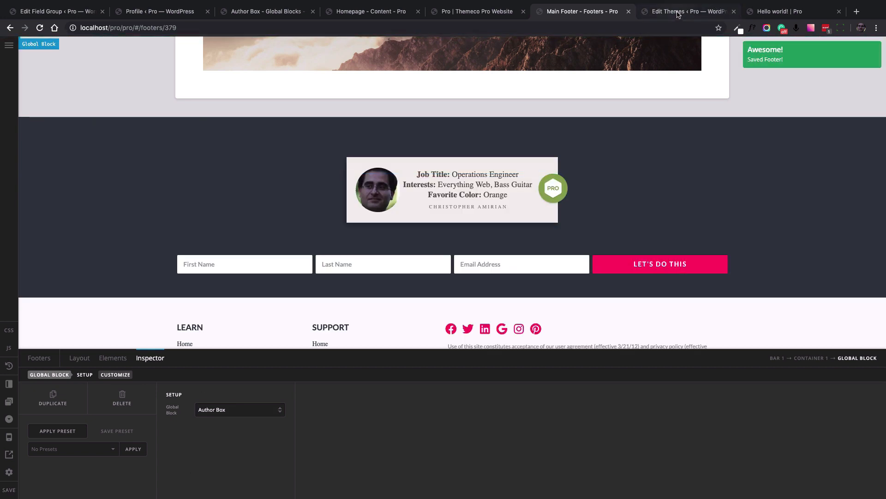
Reload the live homepage and examine the author boxes in the page content and the footer
click(453, 11)
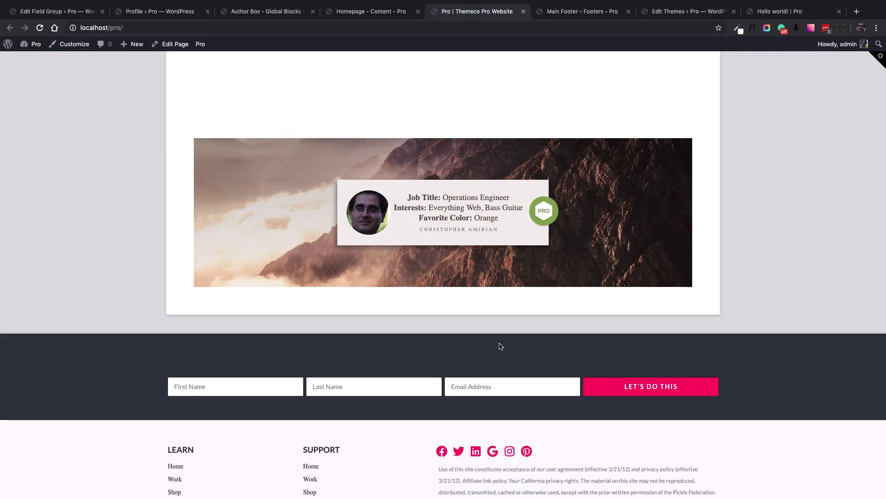
key(super+r)
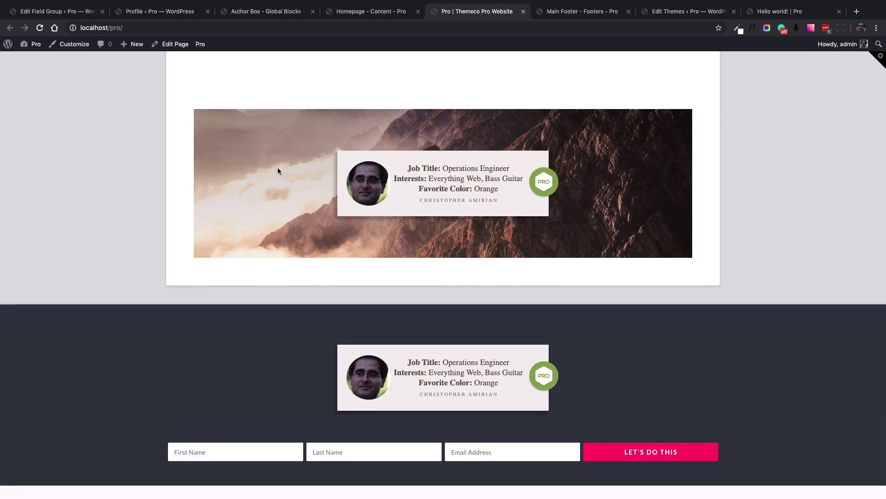
scroll(259, 283, up, 2)
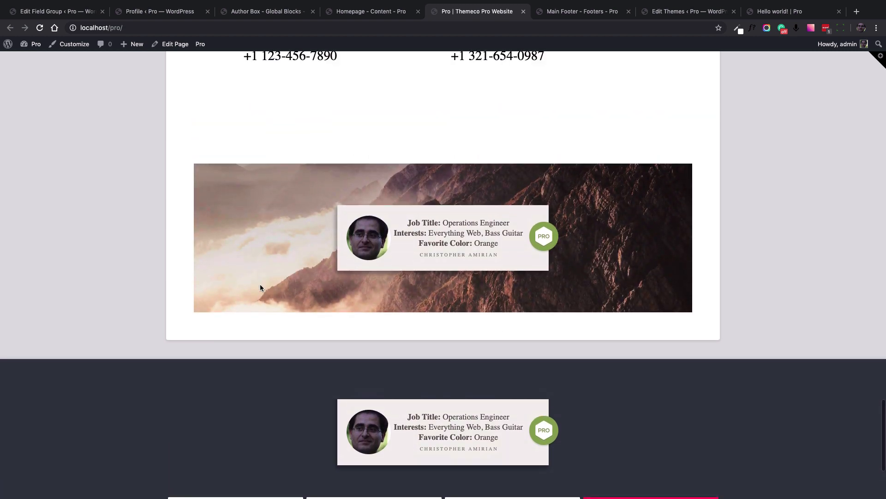
scroll(411, 335, down, 3)
scroll(264, 299, up, 3)
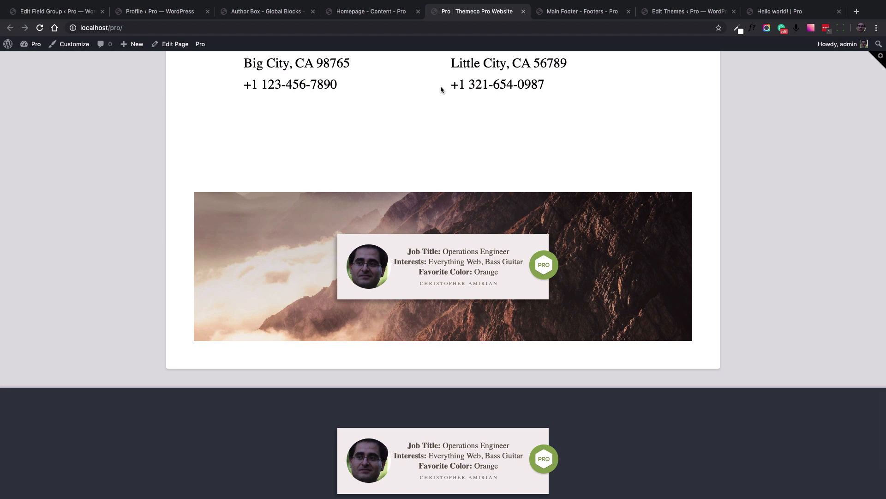
In the child theme's functions.php, remove the comment markers around the add_author_box function and its add_action call
click(669, 13)
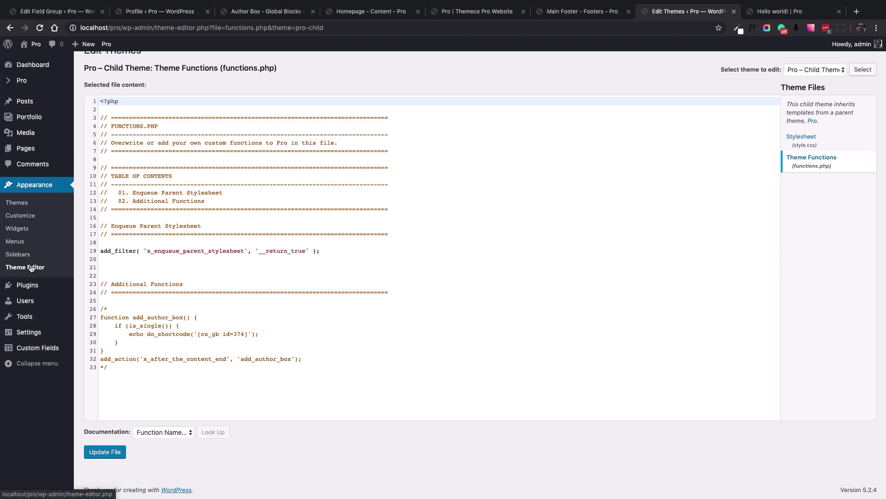
click(142, 318)
click(120, 311)
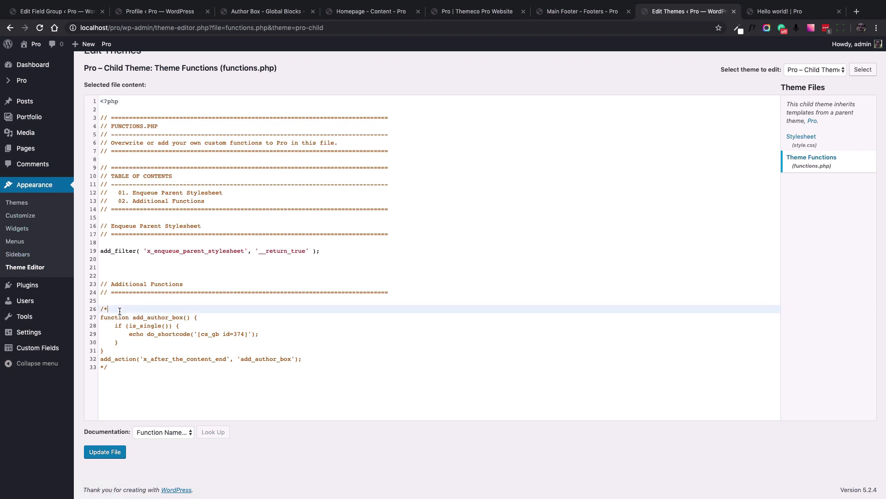
key(BackSpace)
key(BackSpace)
click(123, 368)
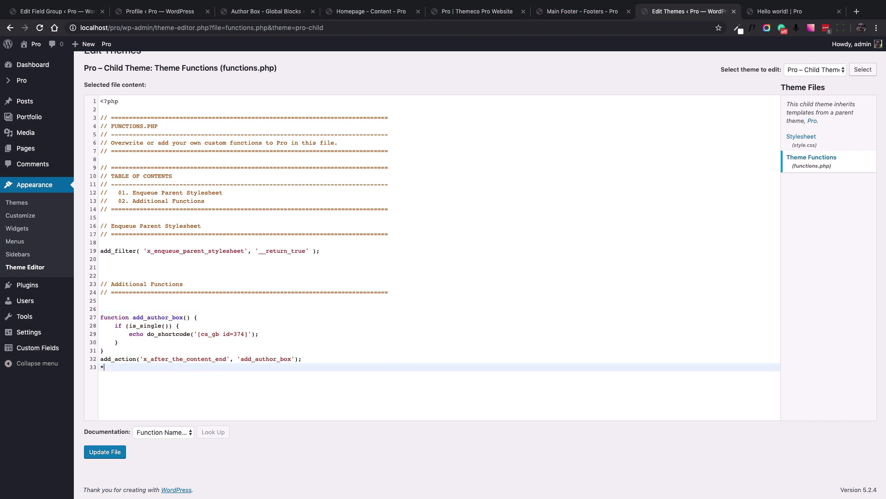
key(BackSpace)
Examine the add_action call, the add_author_box function, its is_single condition and the global block shortcode ID in functions.php
click(254, 334)
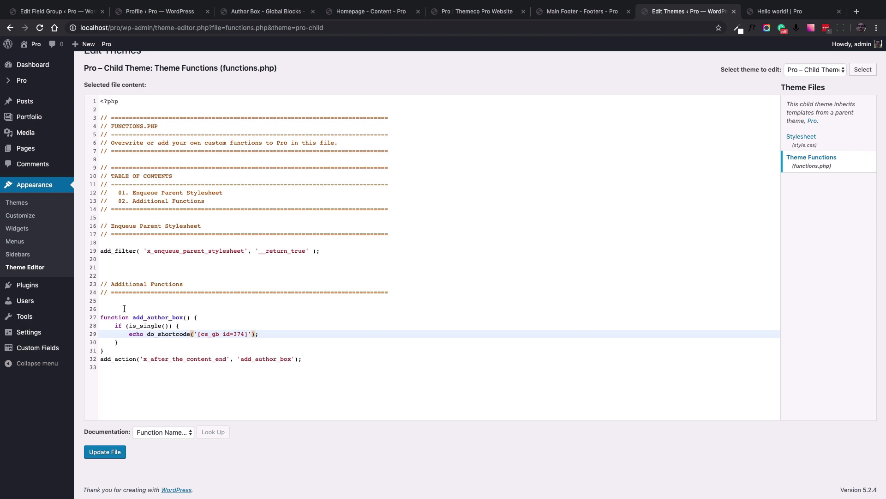
double_click(116, 359)
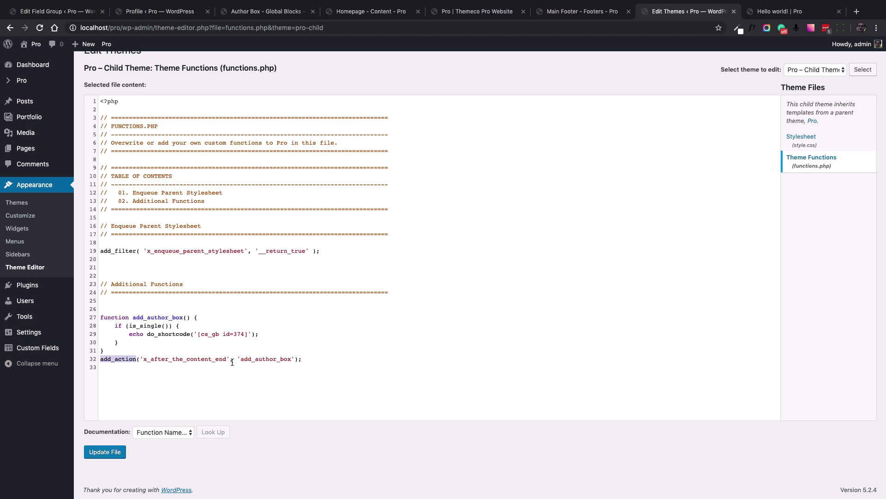
double_click(264, 359)
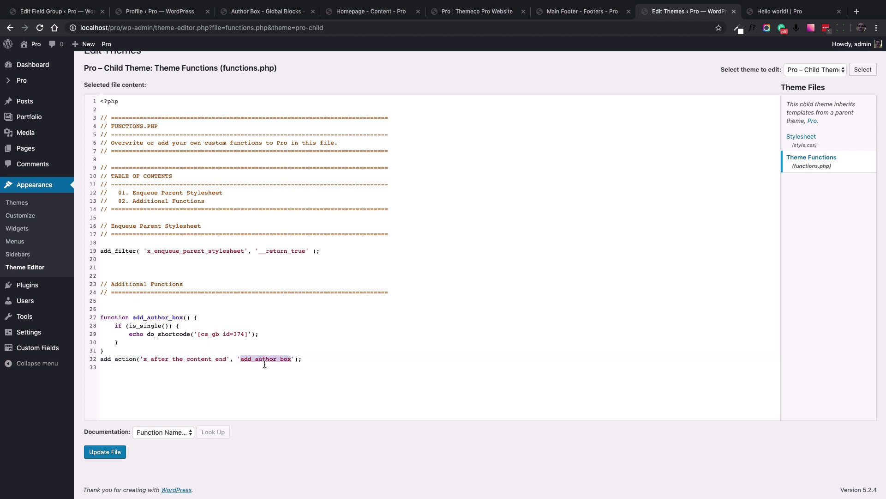
double_click(159, 317)
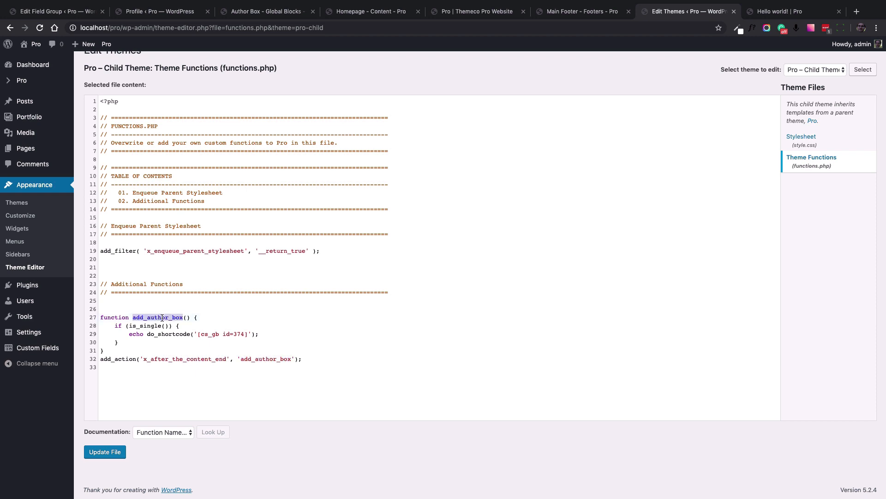
double_click(259, 360)
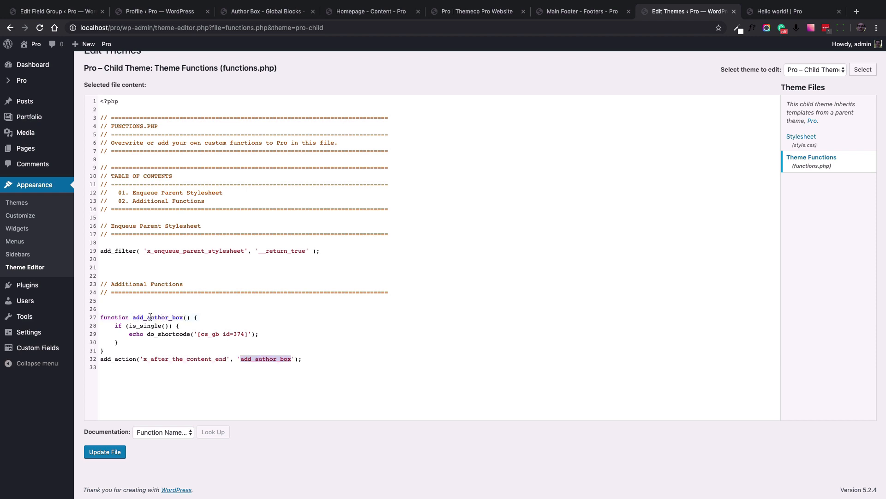
click(150, 317)
double_click(150, 318)
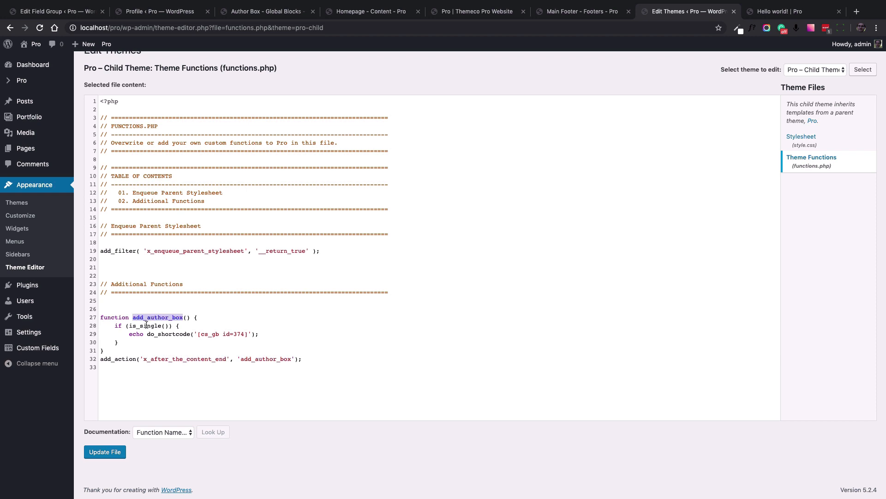
double_click(146, 325)
double_click(160, 333)
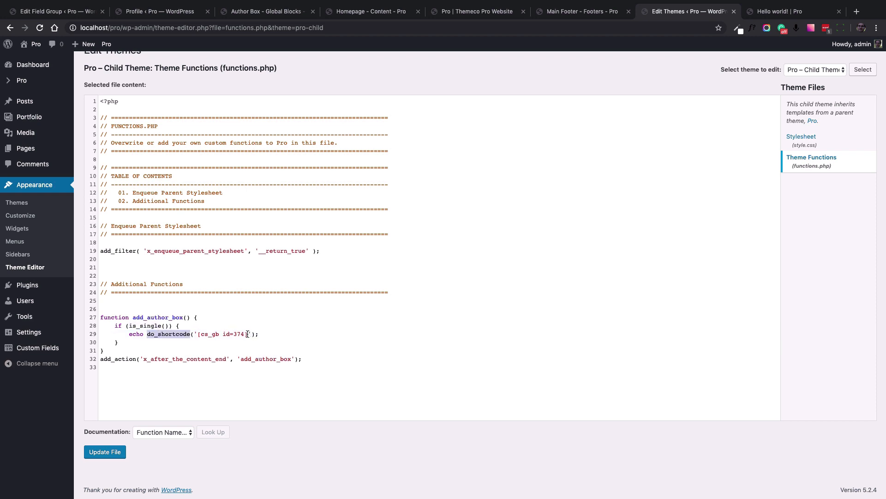
drag(247, 333, 197, 333)
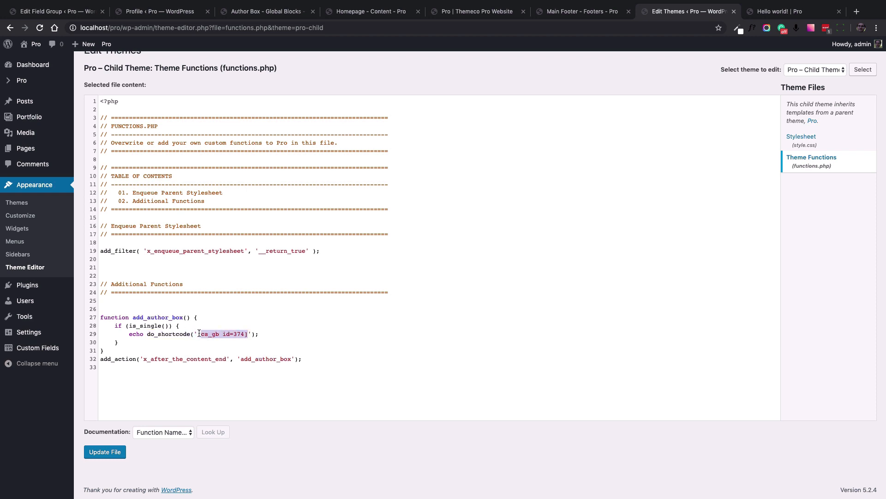
double_click(239, 333)
Look up the Author Box shortcode in Pro's list of global blocks
click(248, 12)
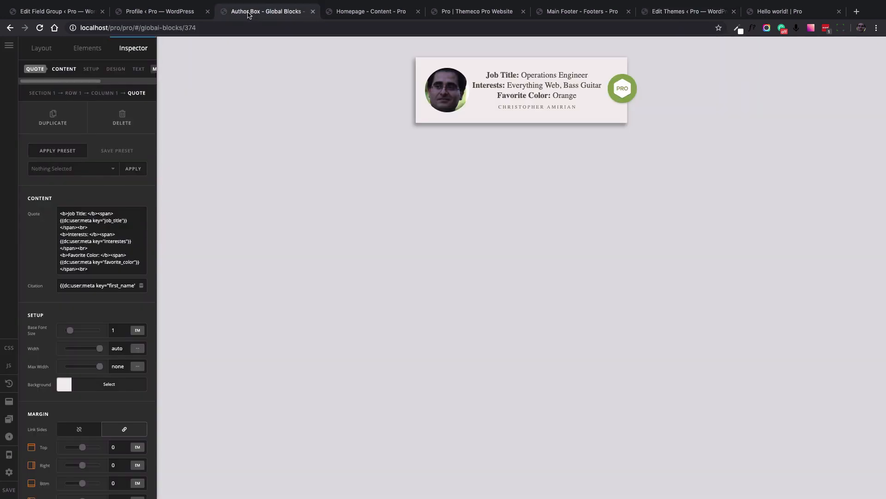
click(10, 45)
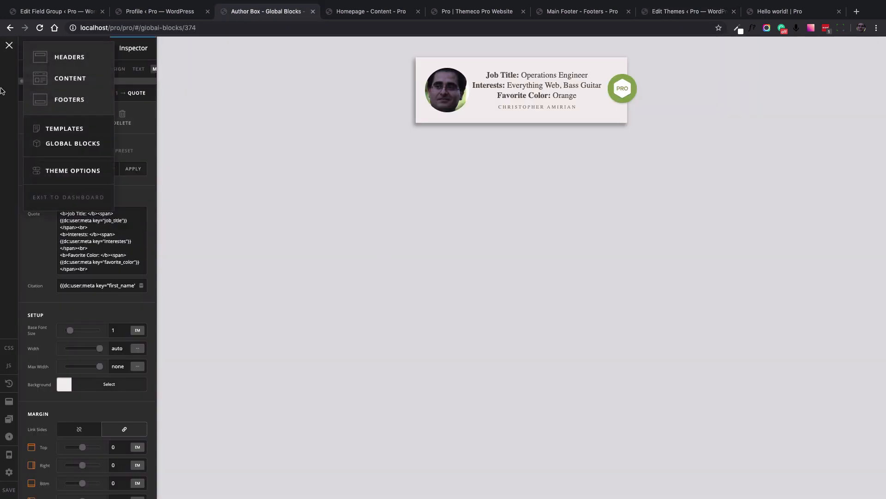
click(54, 146)
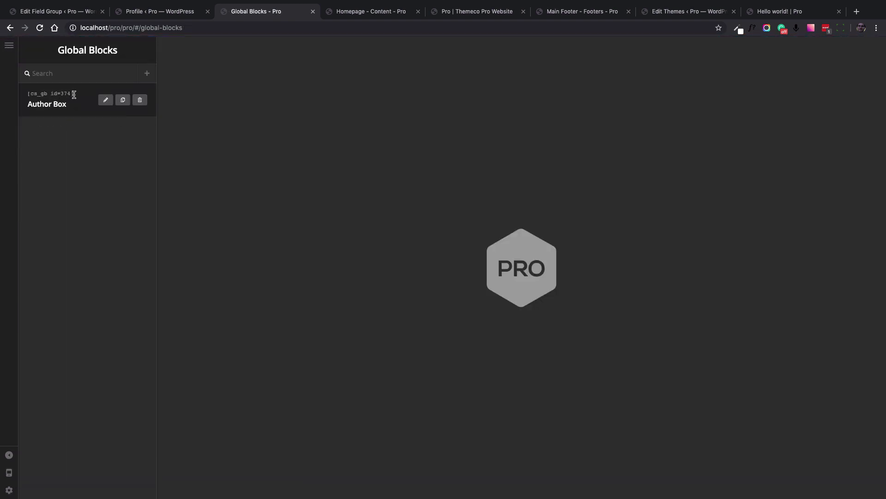
drag(74, 95, 27, 96)
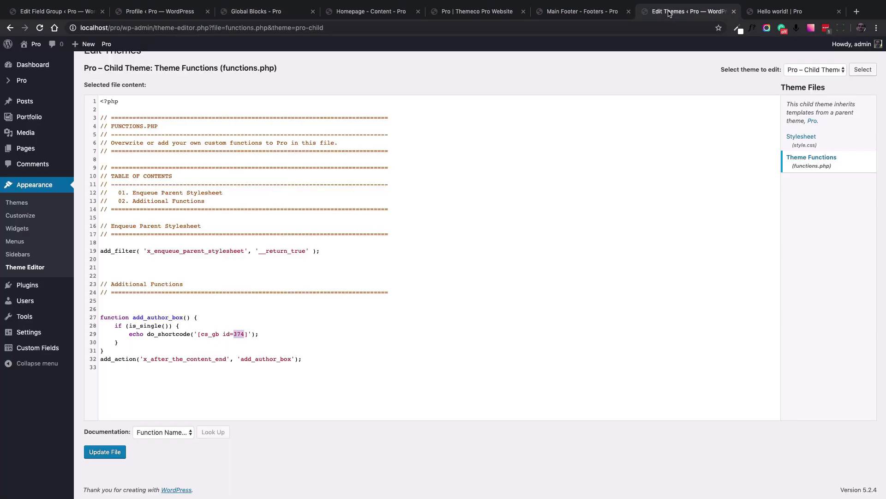
Review the do_shortcode line and the x_after_the_content_end hook in functions.php, and save the file
click(669, 12)
click(195, 332)
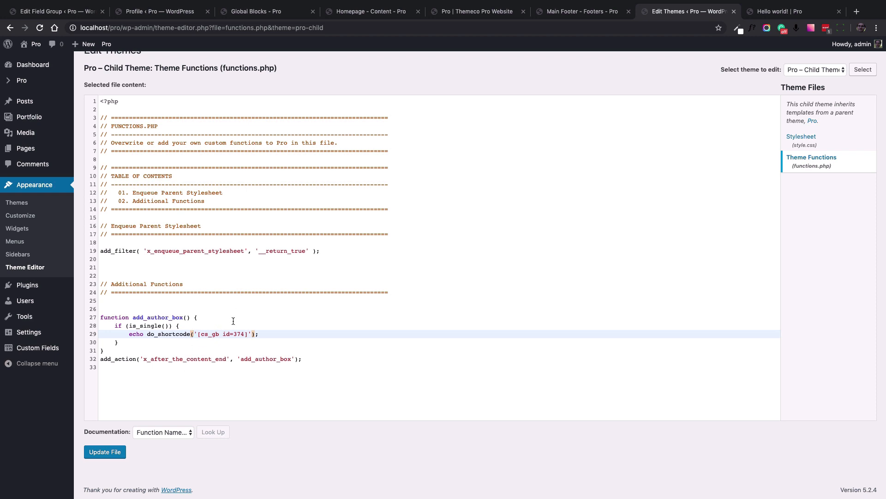
triple_click(200, 334)
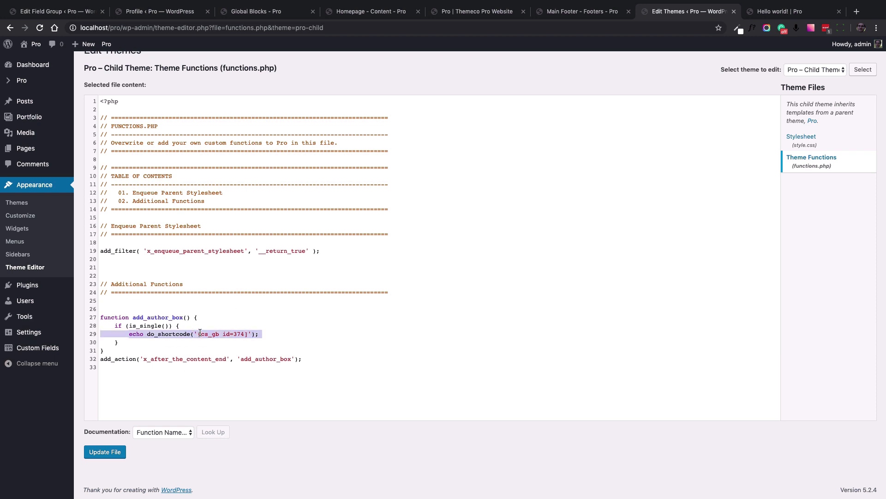
double_click(171, 359)
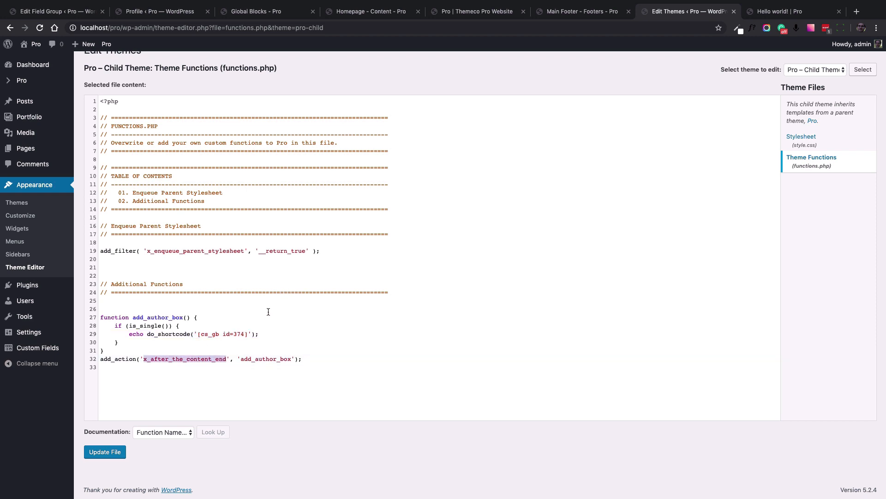
click(148, 360)
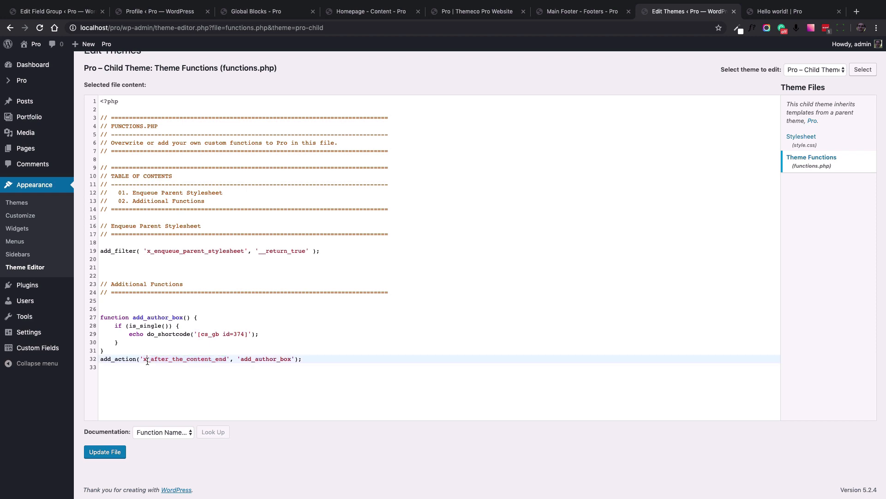
double_click(147, 359)
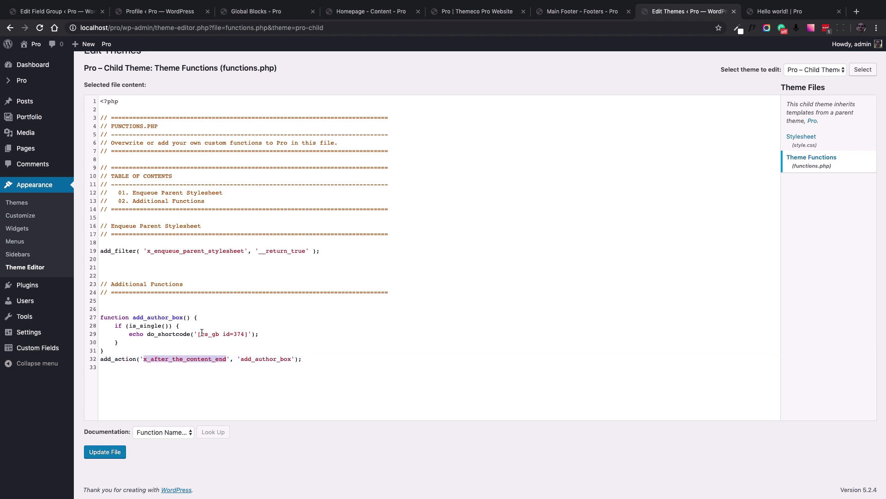
click(104, 451)
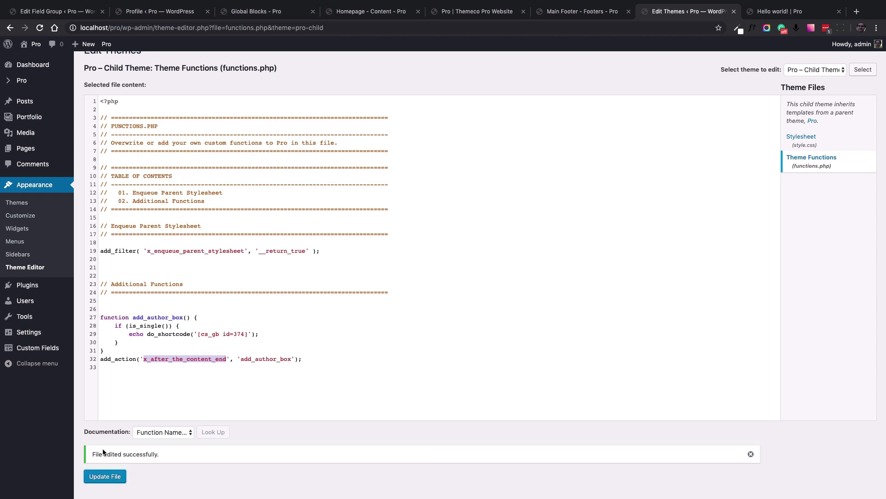
Reload the live Hello world! post and examine the author box between the post content and the comments
click(809, 12)
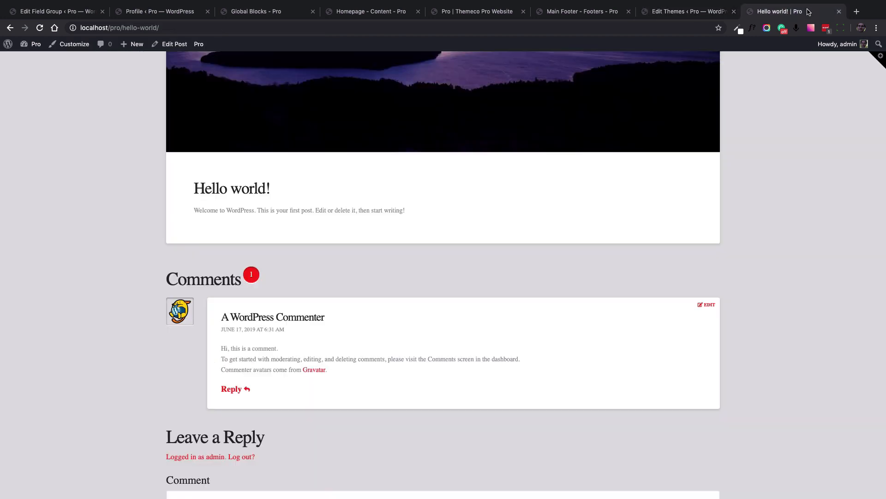
scroll(423, 250, up, 3)
scroll(425, 255, up, 5)
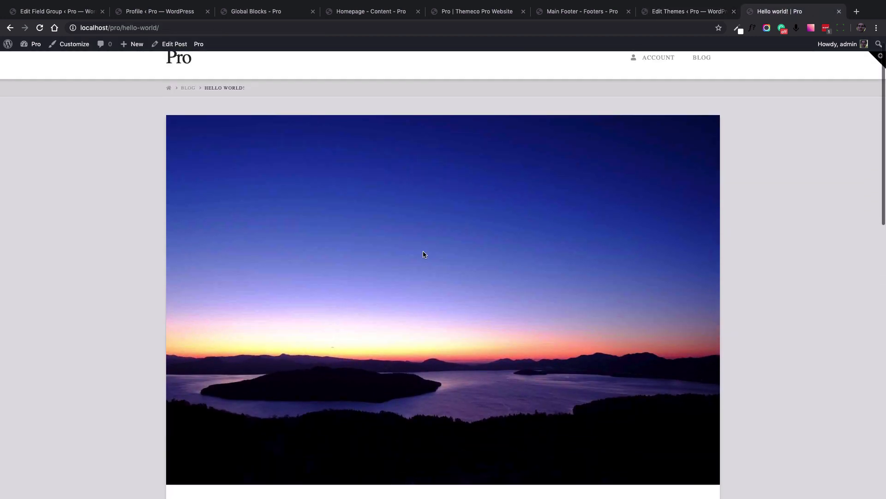
scroll(424, 254, down, 9)
key(super+r)
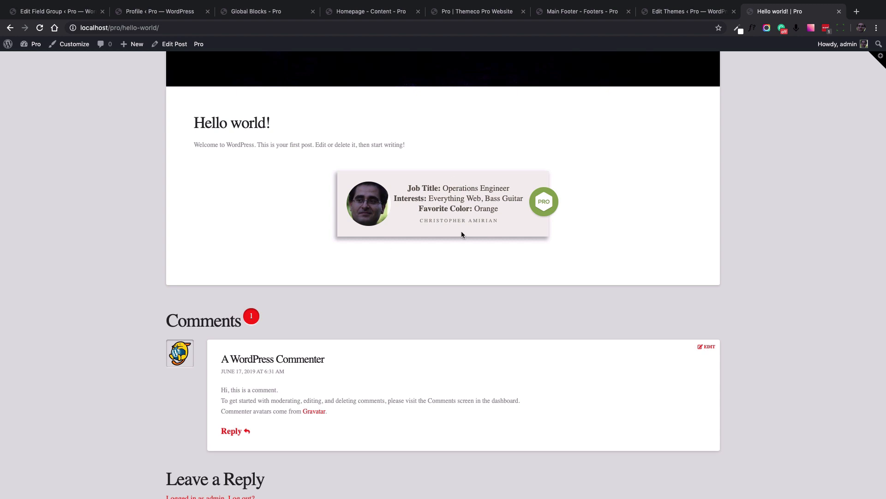
scroll(464, 229, up, 3)
scroll(464, 229, down, 4)
scroll(463, 229, up, 3)
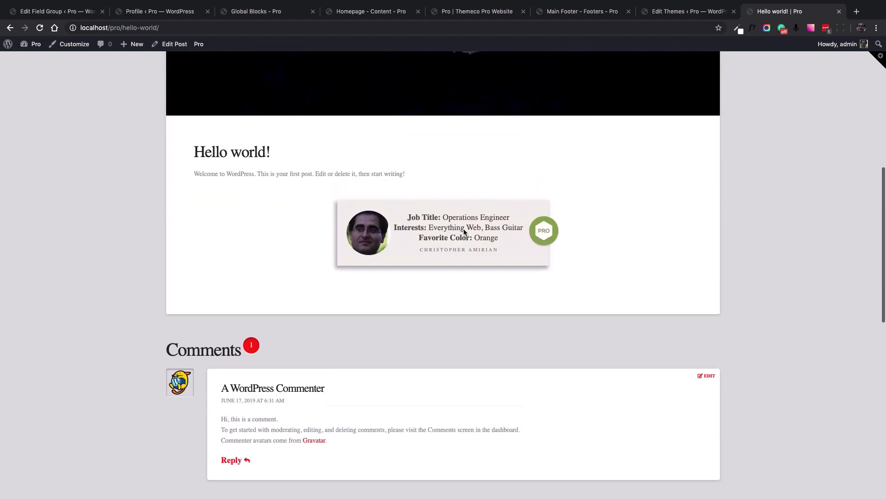